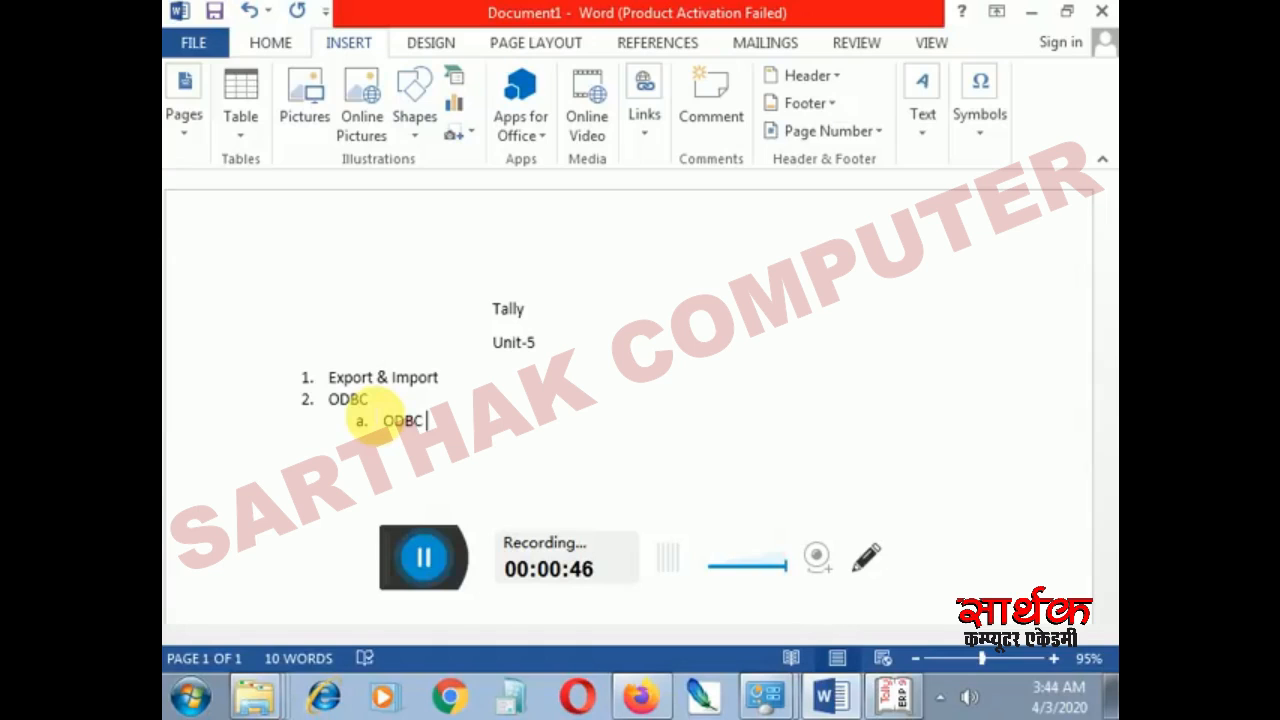
Add the word "Cilent" after ODBC in sub-item a and start a new sub-item below it
type("Cl")
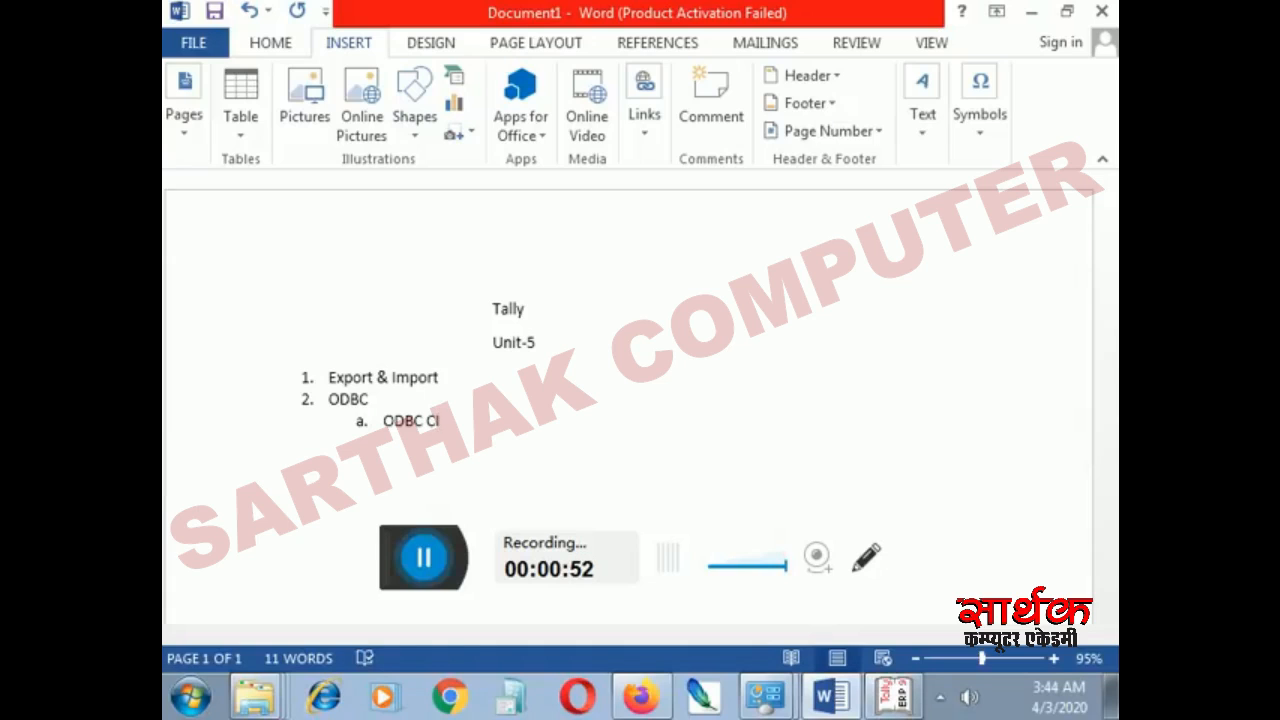
key("BackSpace")
type("l")
type("i")
type("ent")
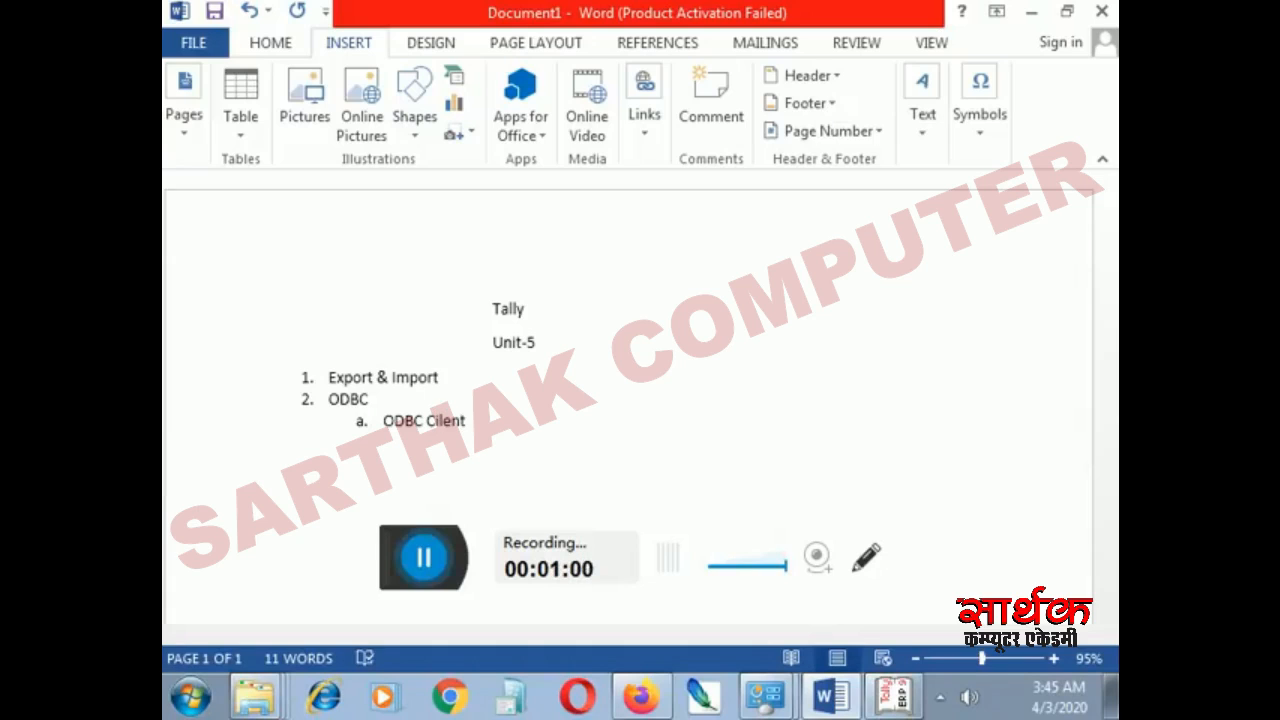
key("Return")
Correct the second word of sub-item a to "Client" and add another lettered line to the list
left_click(375, 416)
key("Right")
key("Right")
key("Right")
key("Right")
key("Right")
key("Right")
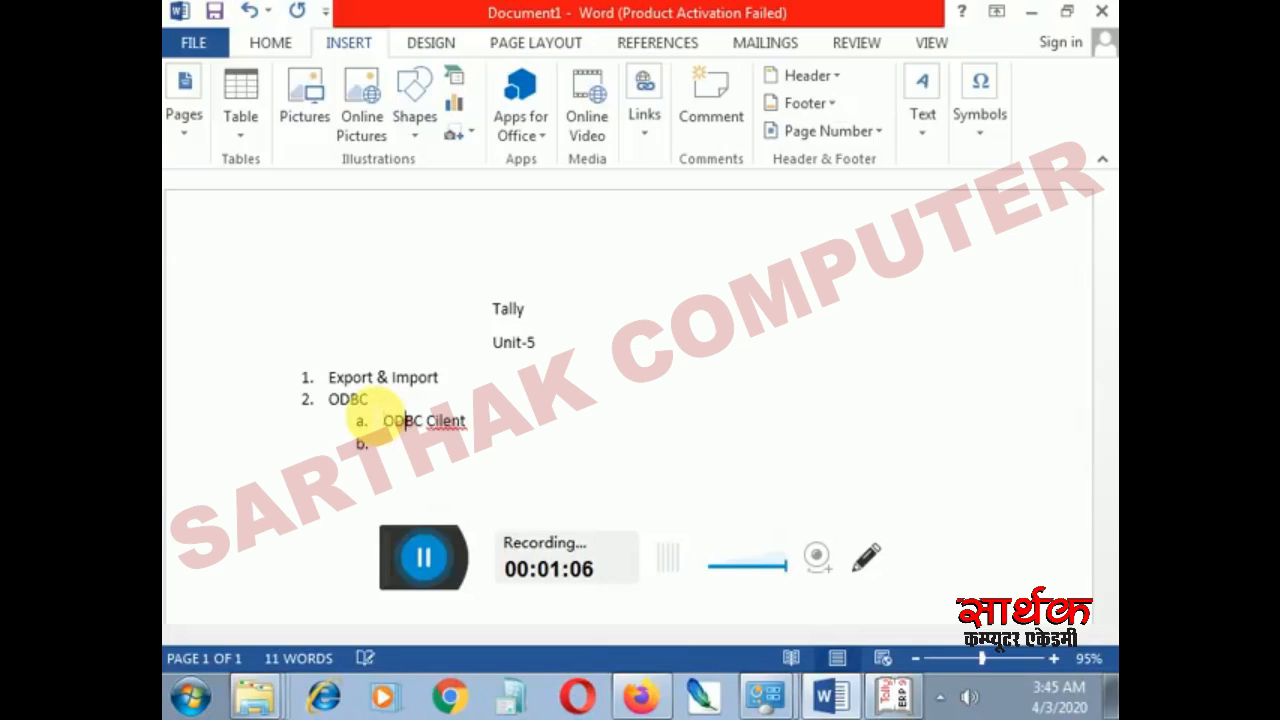
key("Delete")
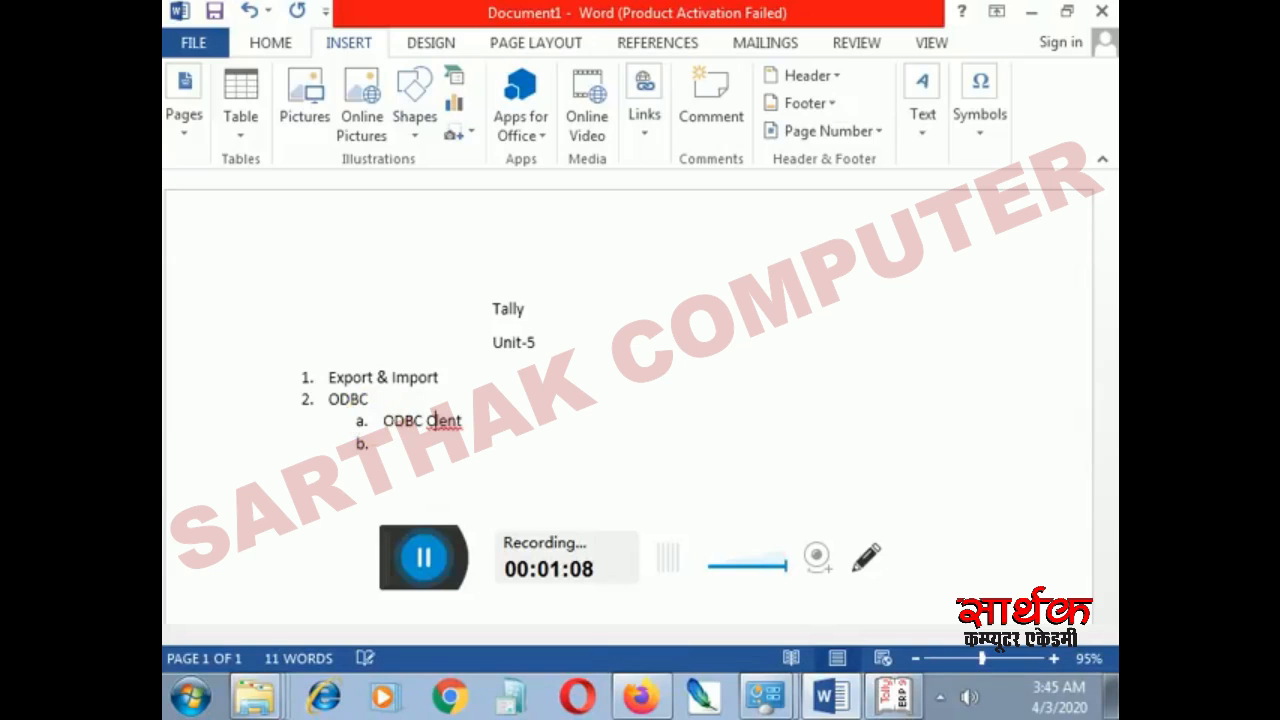
type("i")
key("Right")
key("Right")
key("Right")
key("Return")
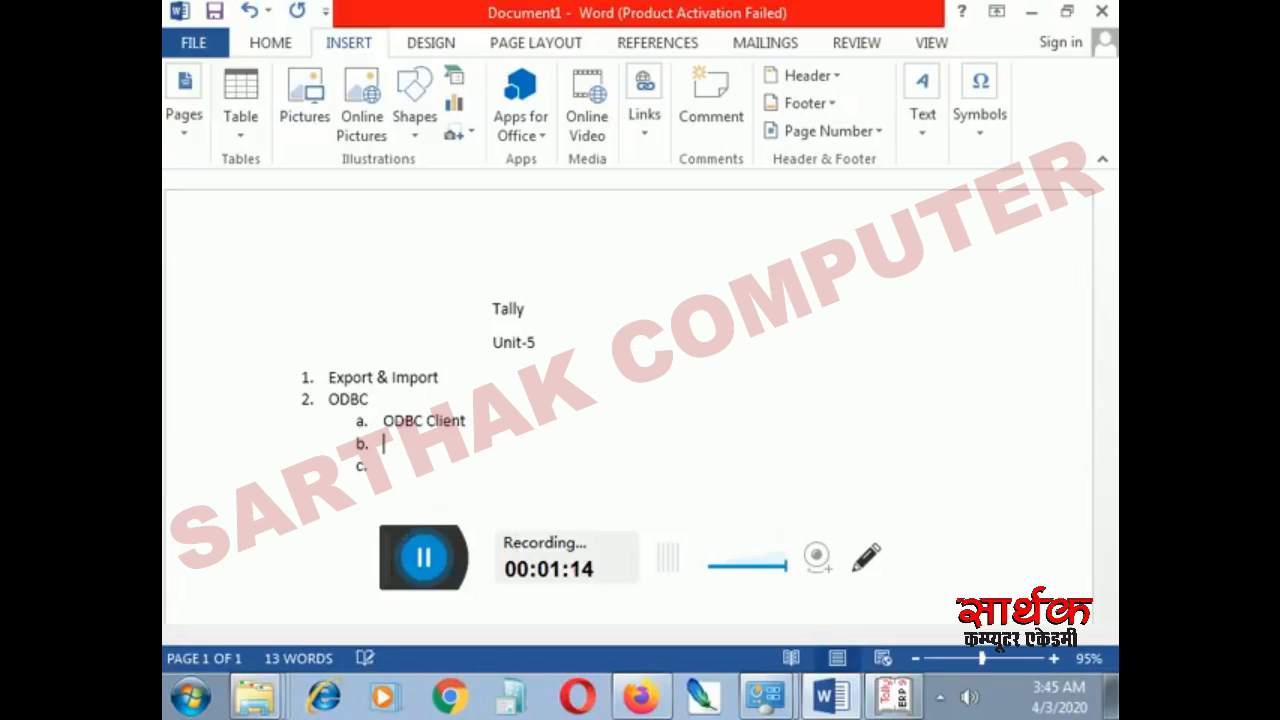
Copy "ODBC" from sub-item a into sub-item b and remove the stray "O" before it
type("O")
left_click_drag(384, 420, 422, 420)
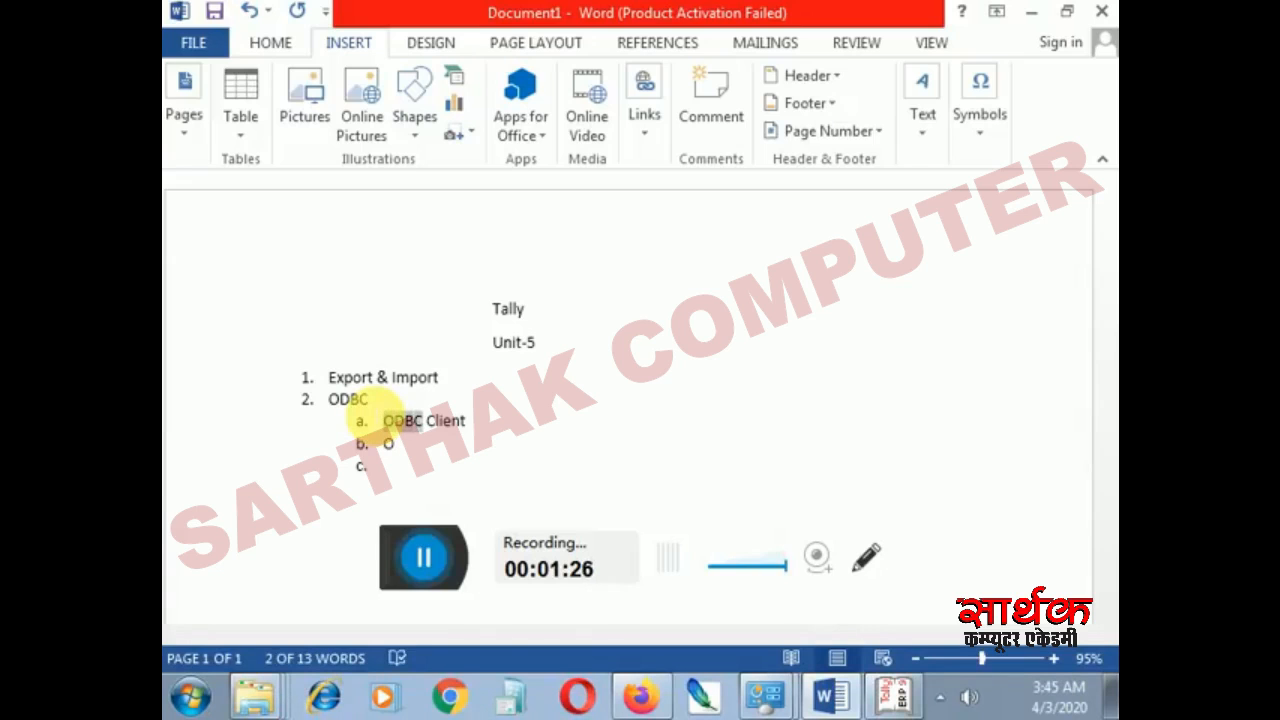
key("Down")
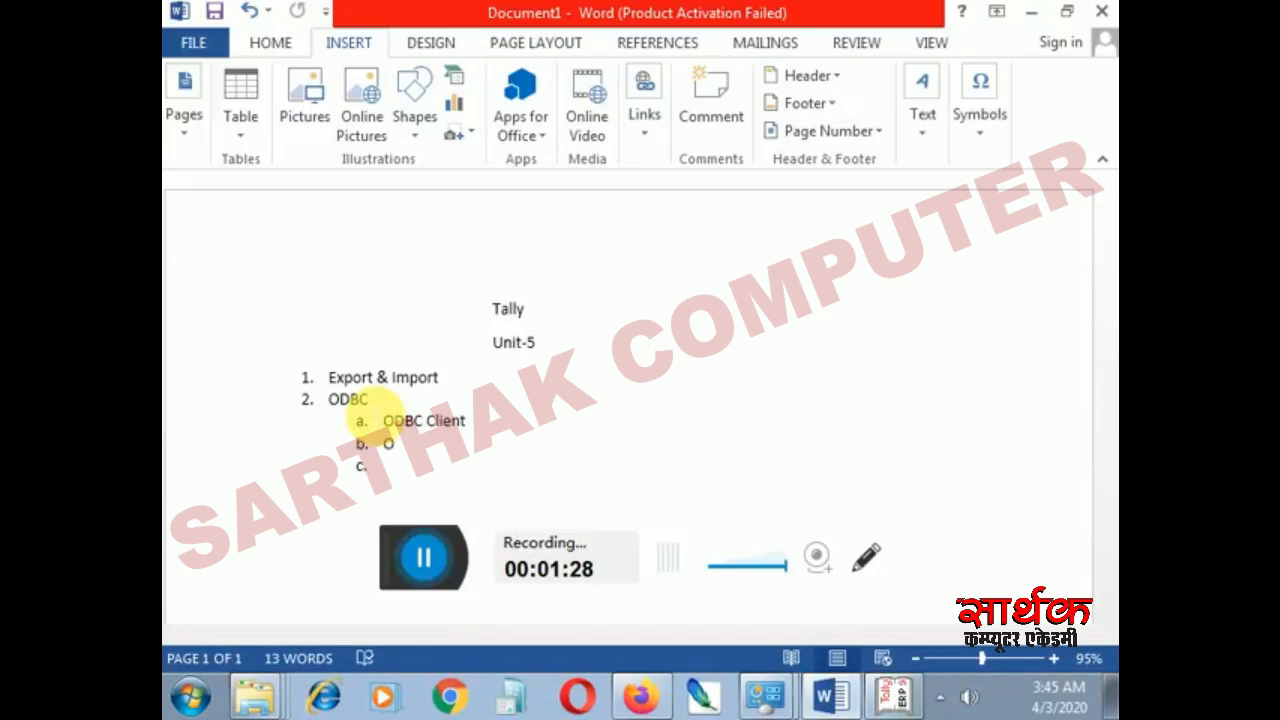
type("ODBC")
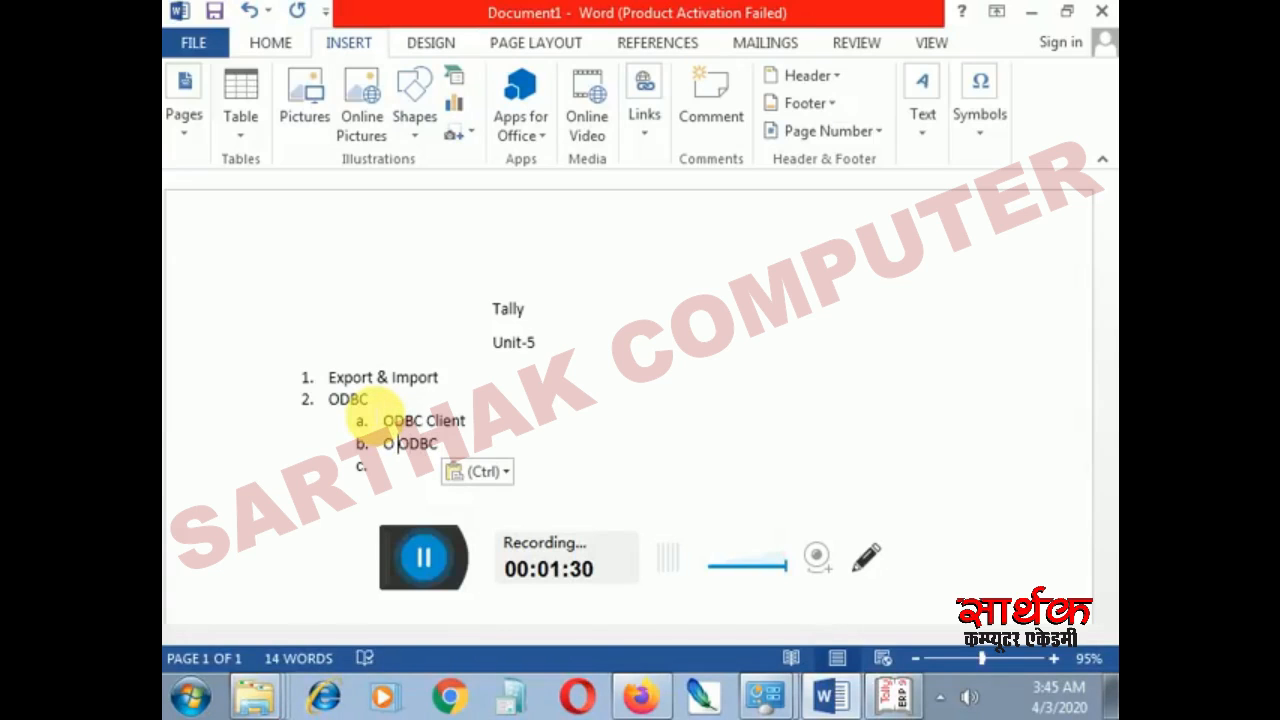
key("BackSpace")
key("Right")
key("Right")
key("Right")
key("Right")
key("Right")
key("Right")
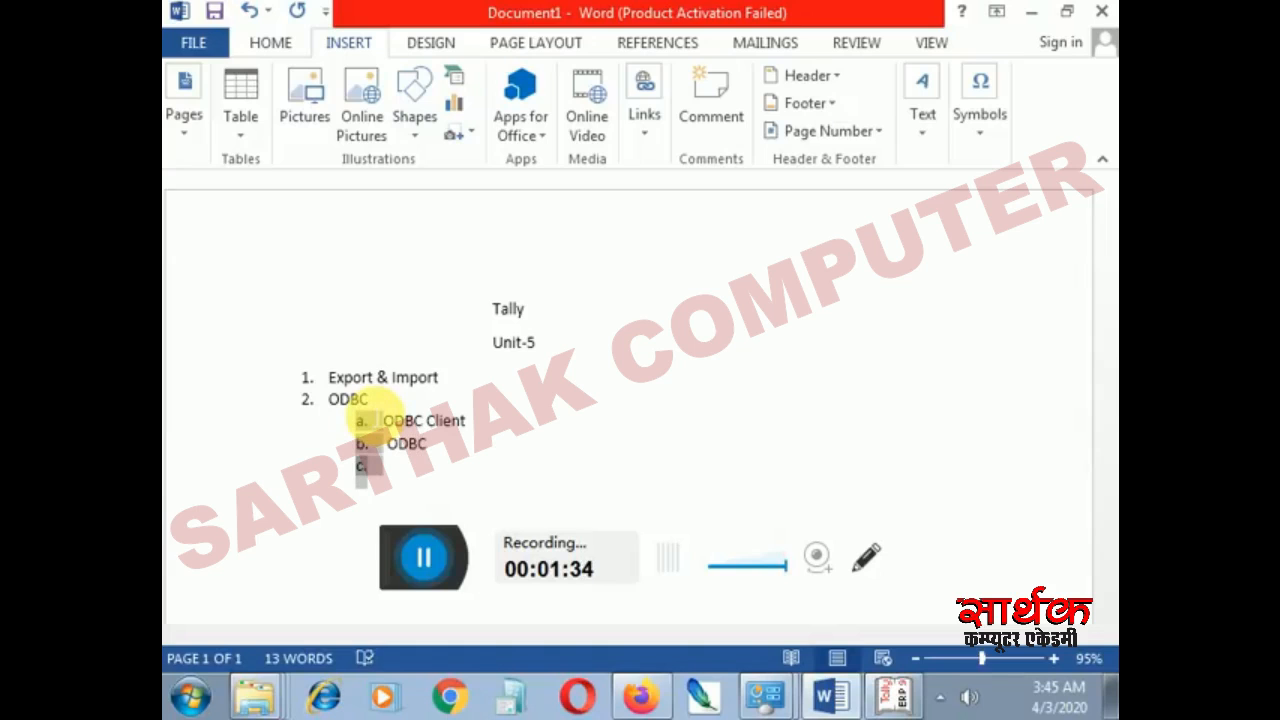
Complete sub-item b as "ODBC Driver", reusing a copied letter D, and add a new lettered line
key("Left")
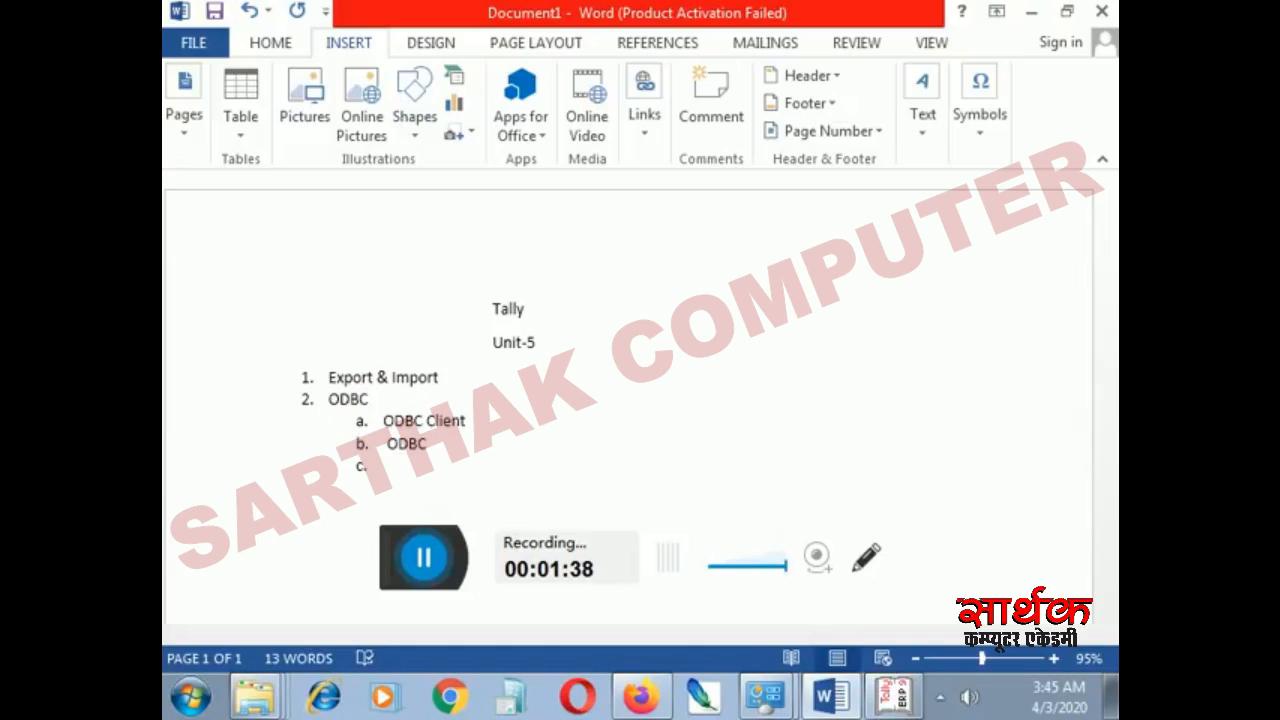
key("Left")
key("Left")
key("shift+Left")
key("ctrl+c")
key("Right")
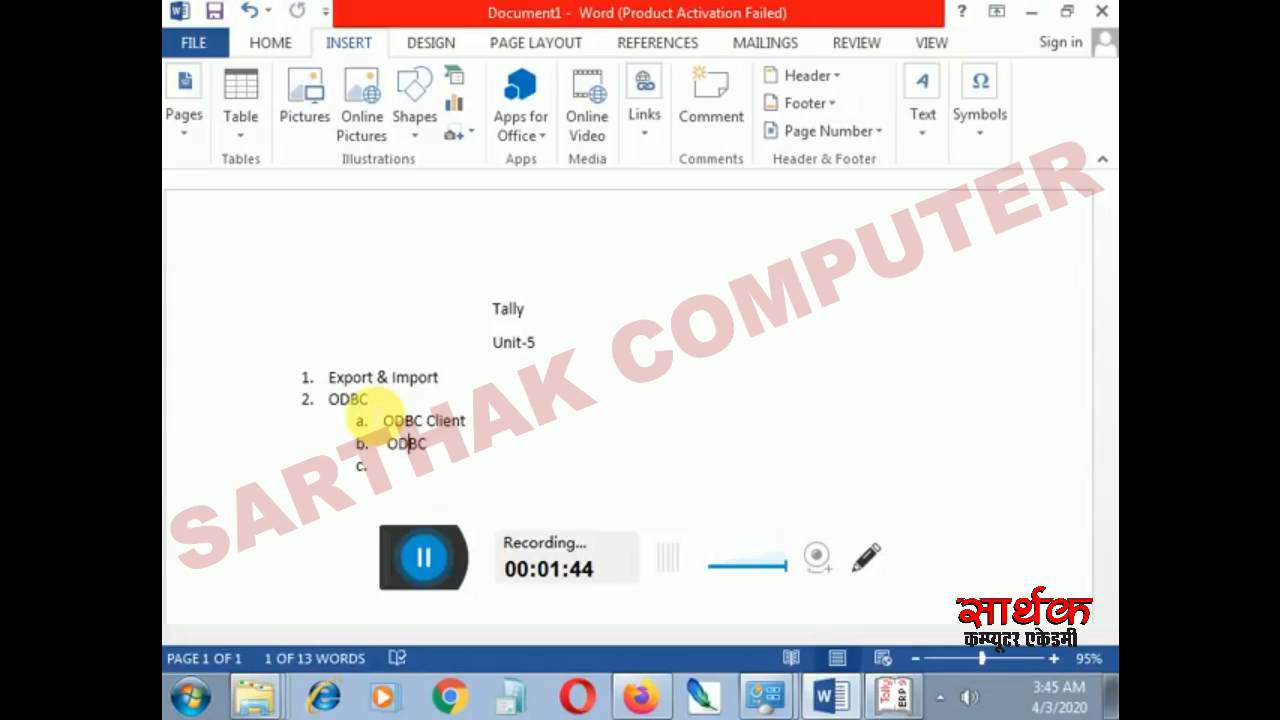
key("Right")
key("Right")
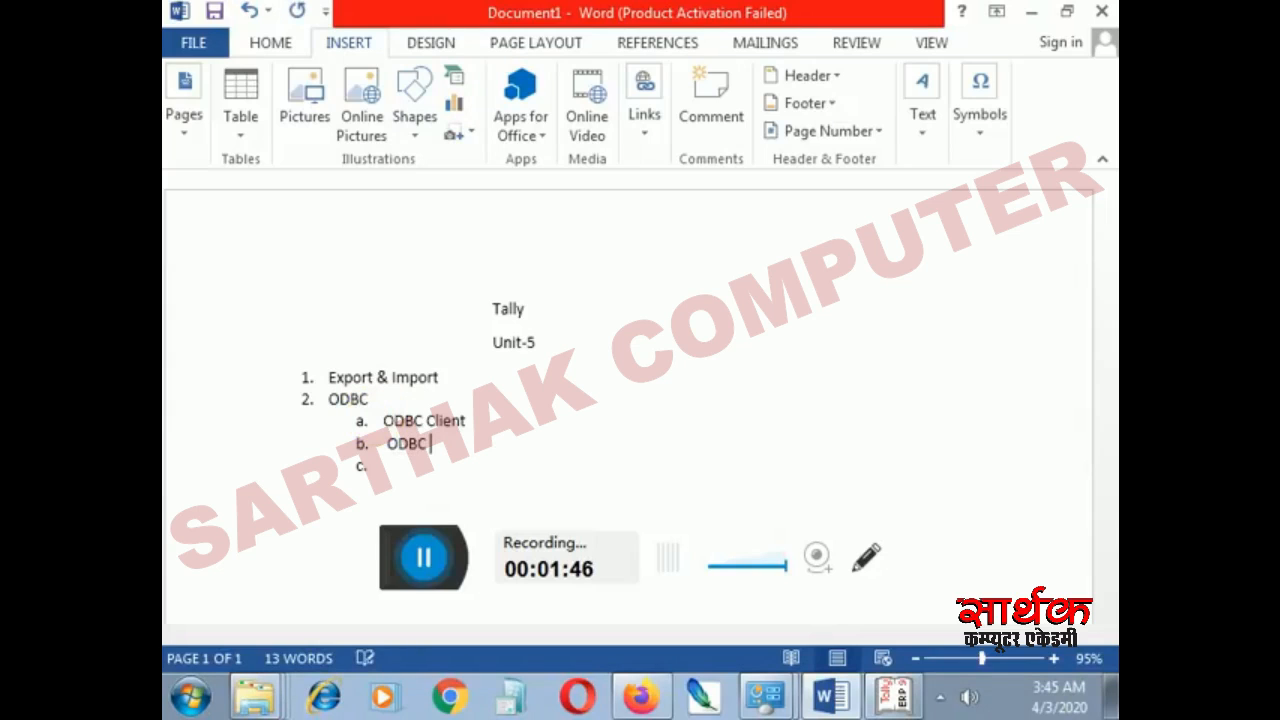
key("ctrl+v")
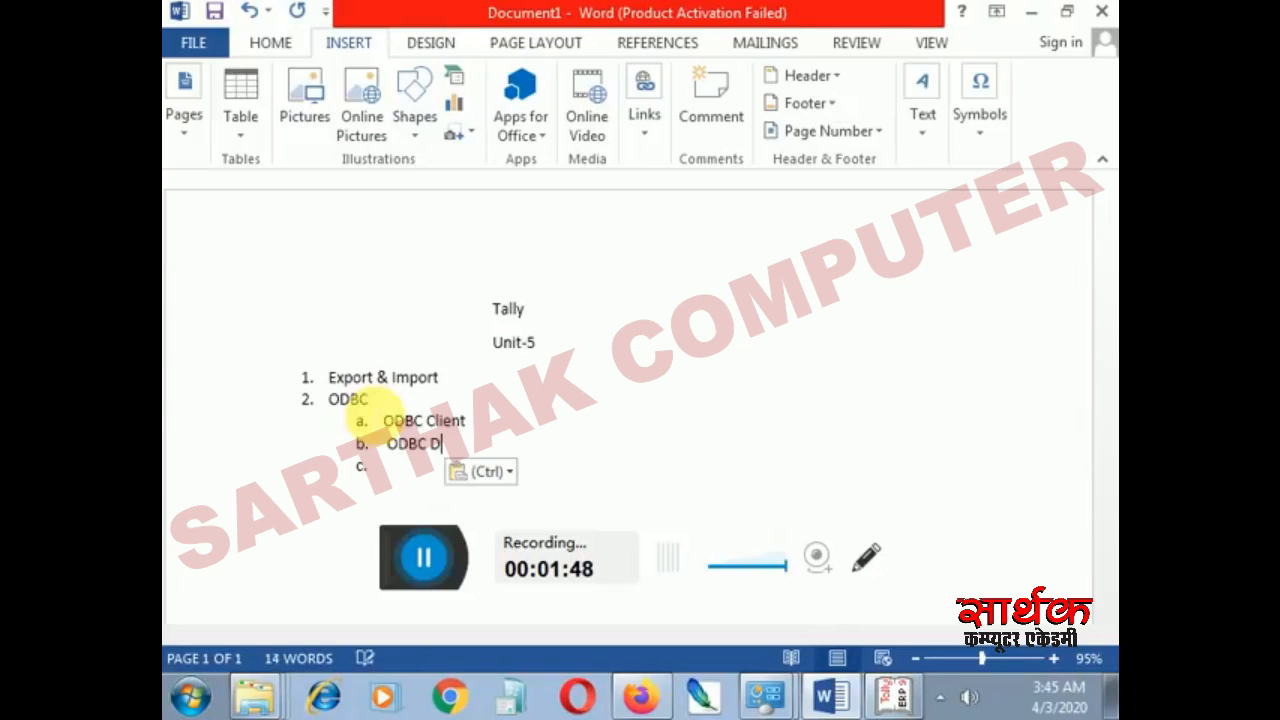
type("rive")
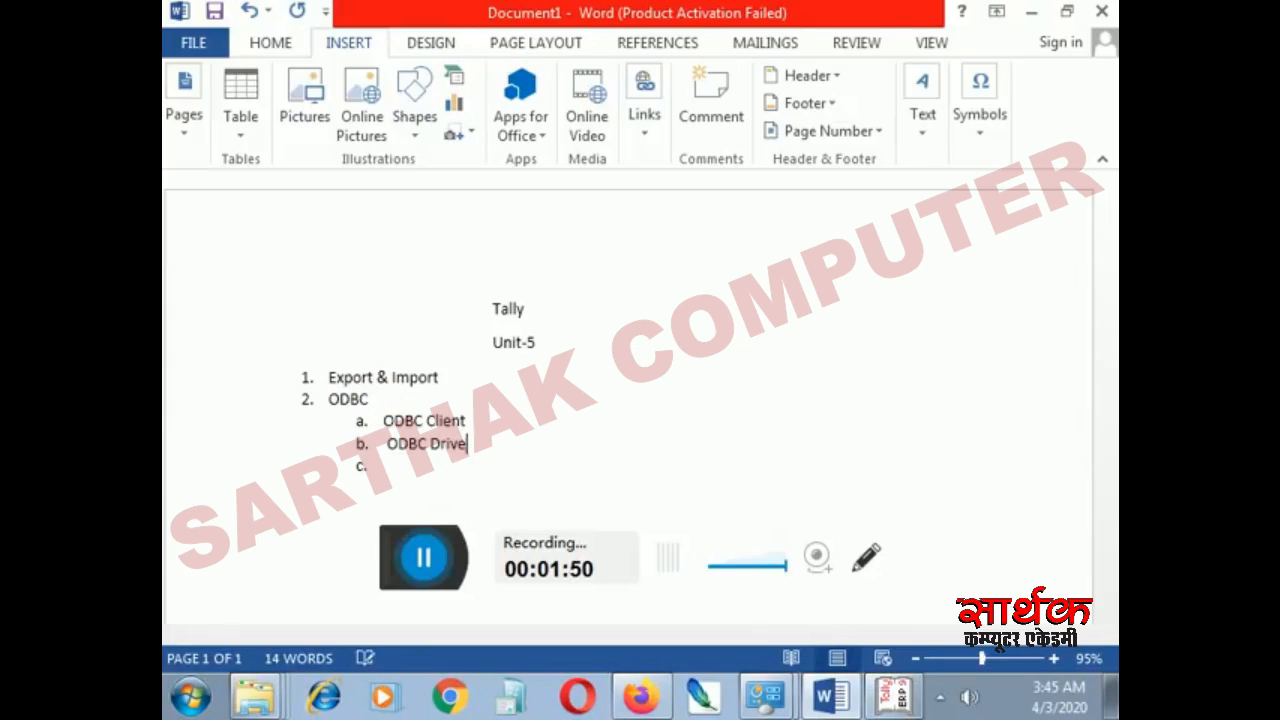
type("r")
key("Return")
Copy "ODBC" from sub-item b into the empty sub-item c
key("Up")
key("shift+Right")
key("shift+Right")
key("shift+Right")
key("shift+Right")
key("shift+Right")
key("ctrl+c")
key("Down")
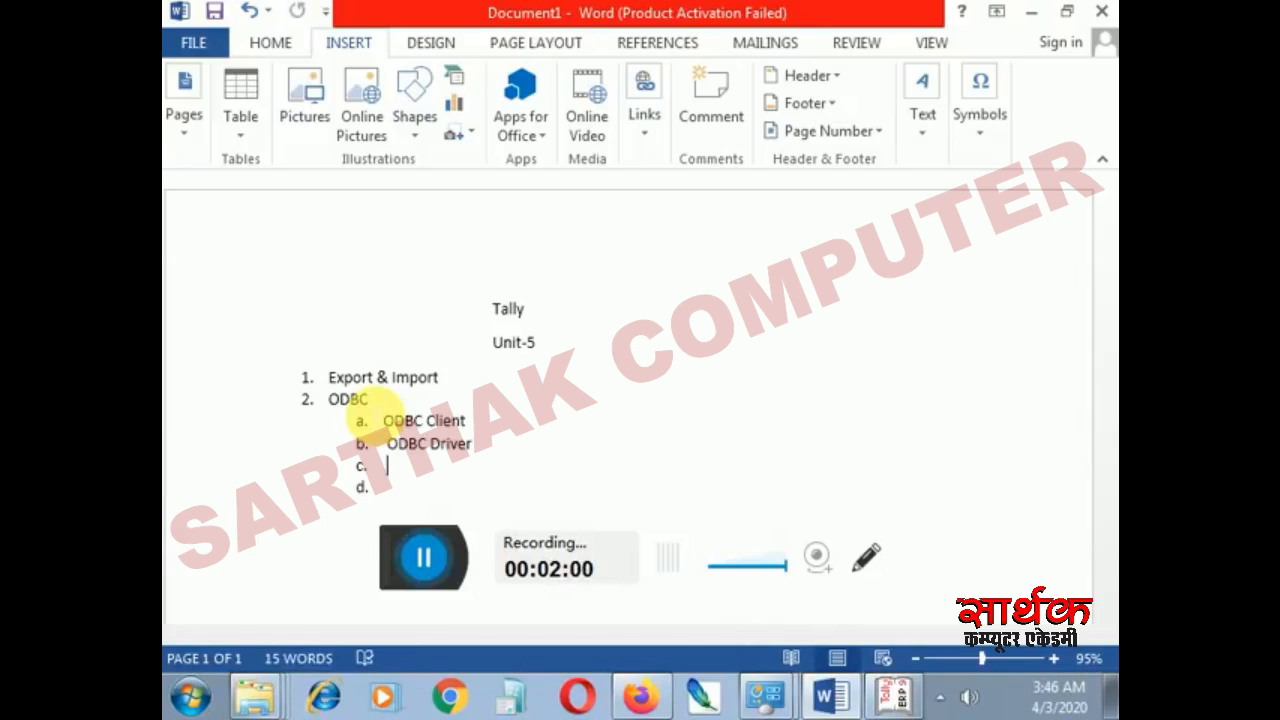
key("ctrl+v")
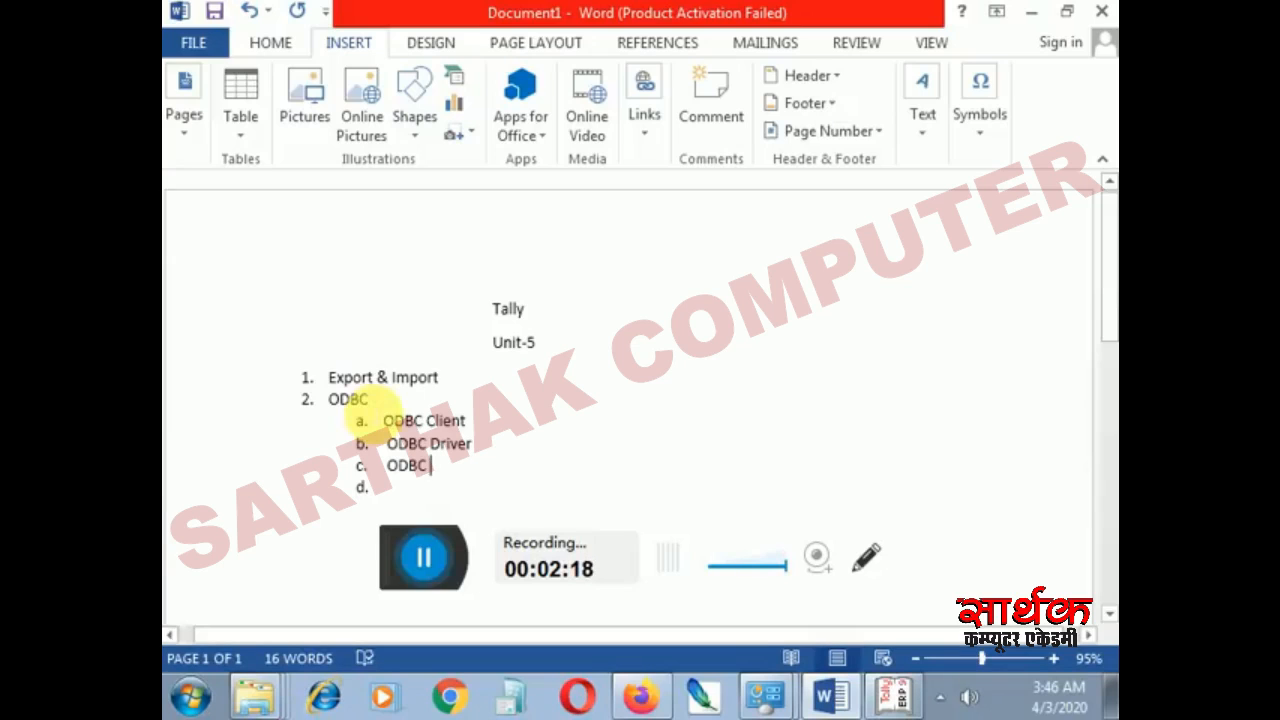
Search Windows for "on" and launch the On-Screen Keyboard
left_click(205, 688)
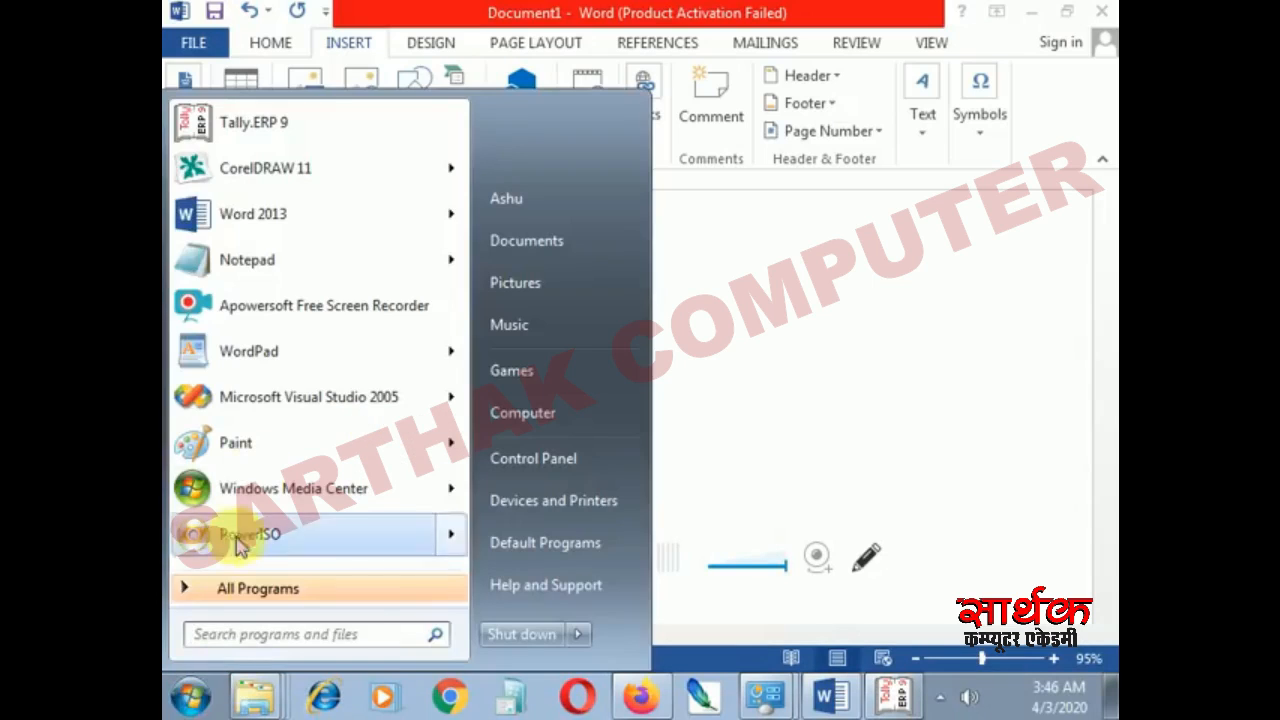
left_click(226, 640)
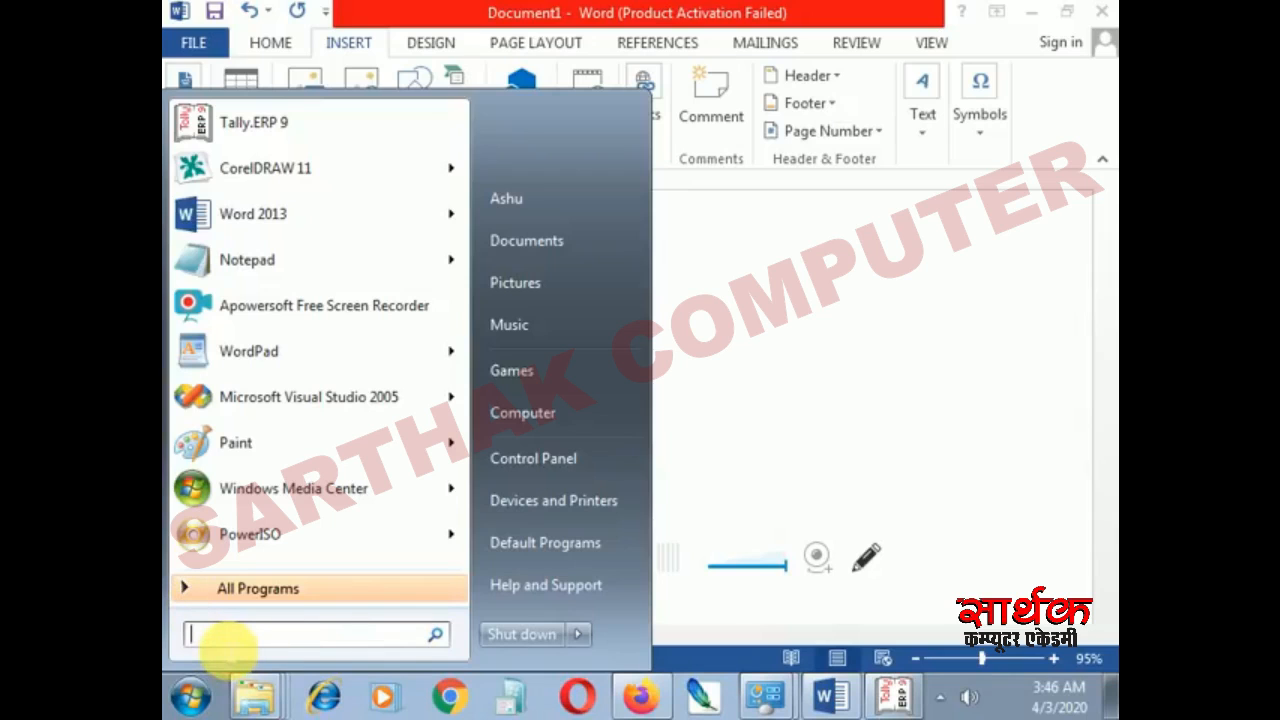
type("oas")
key("BackSpace")
key("BackSpace")
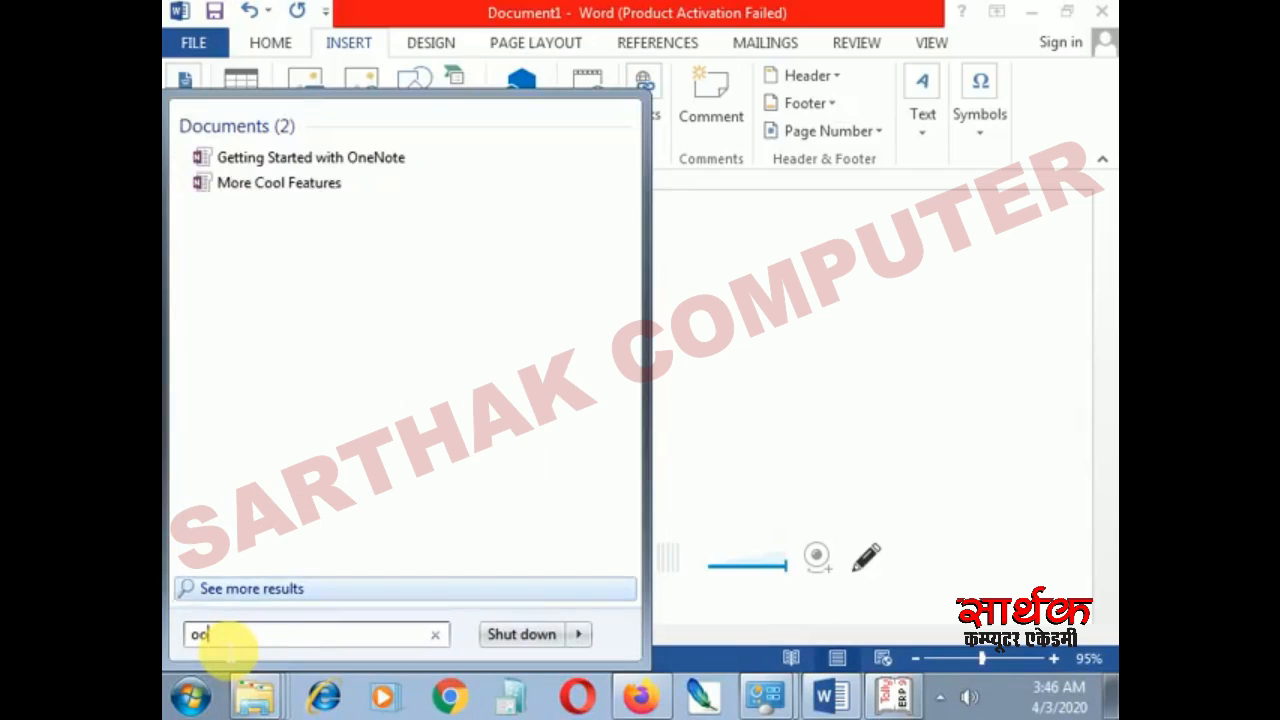
type("n")
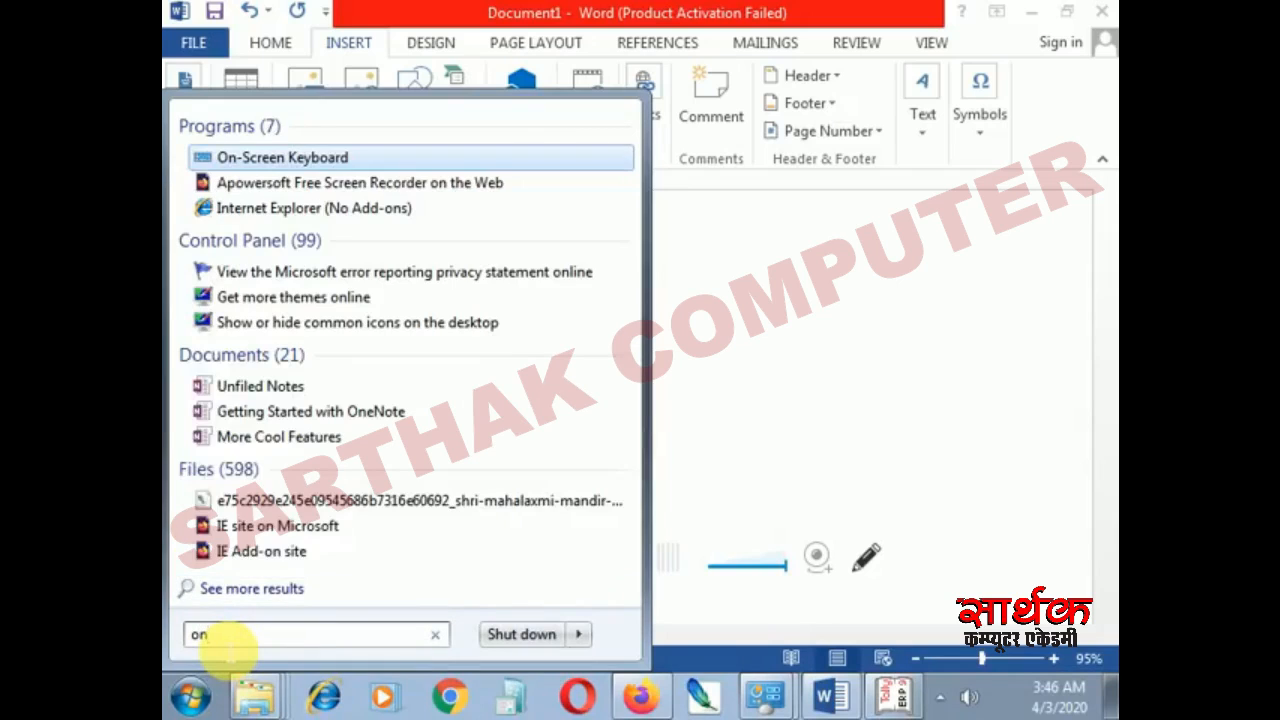
key("Return")
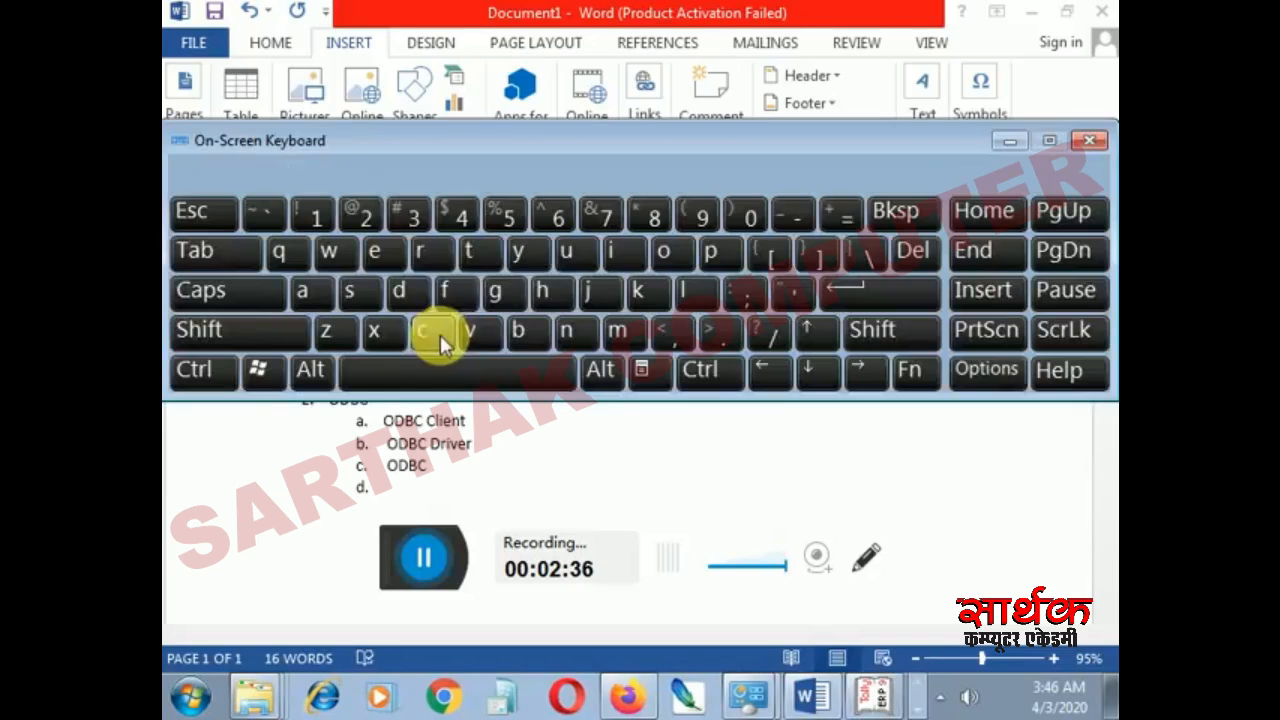
Complete sub-item c as "ODBC server", entering the letter s from the On-Screen Keyboard, and add a new lettered line
left_click(392, 490)
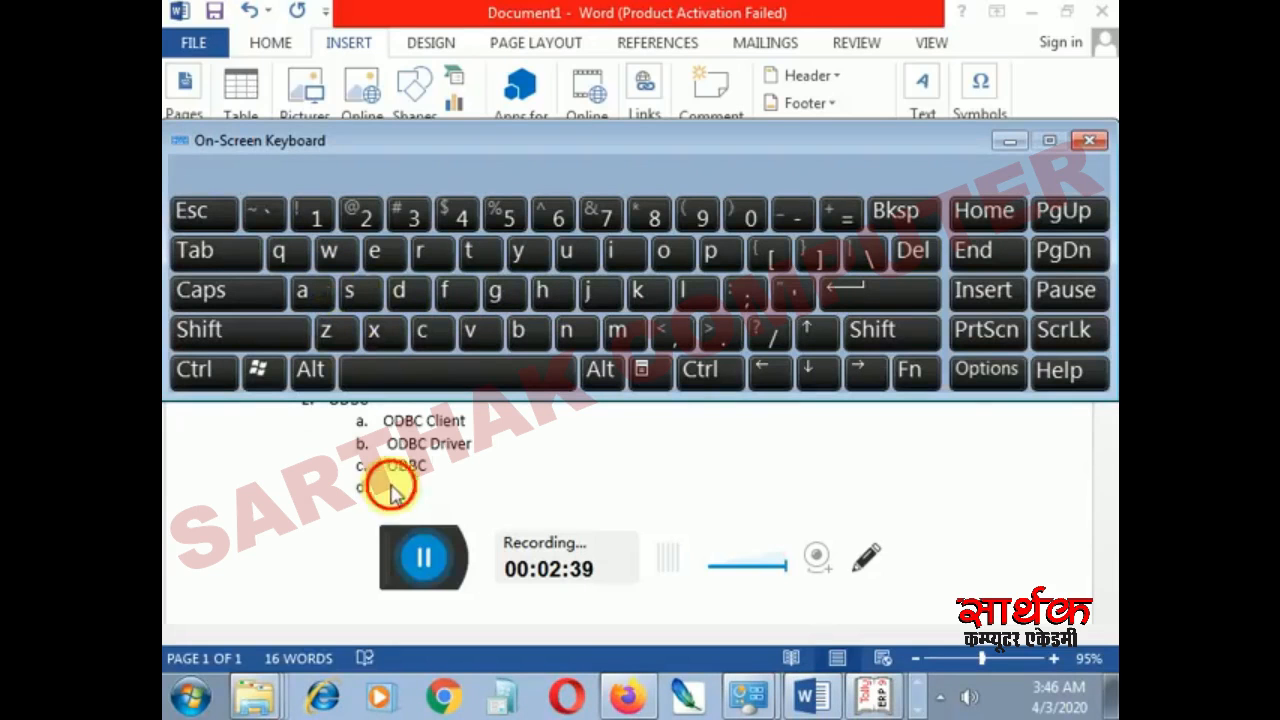
left_click(352, 298)
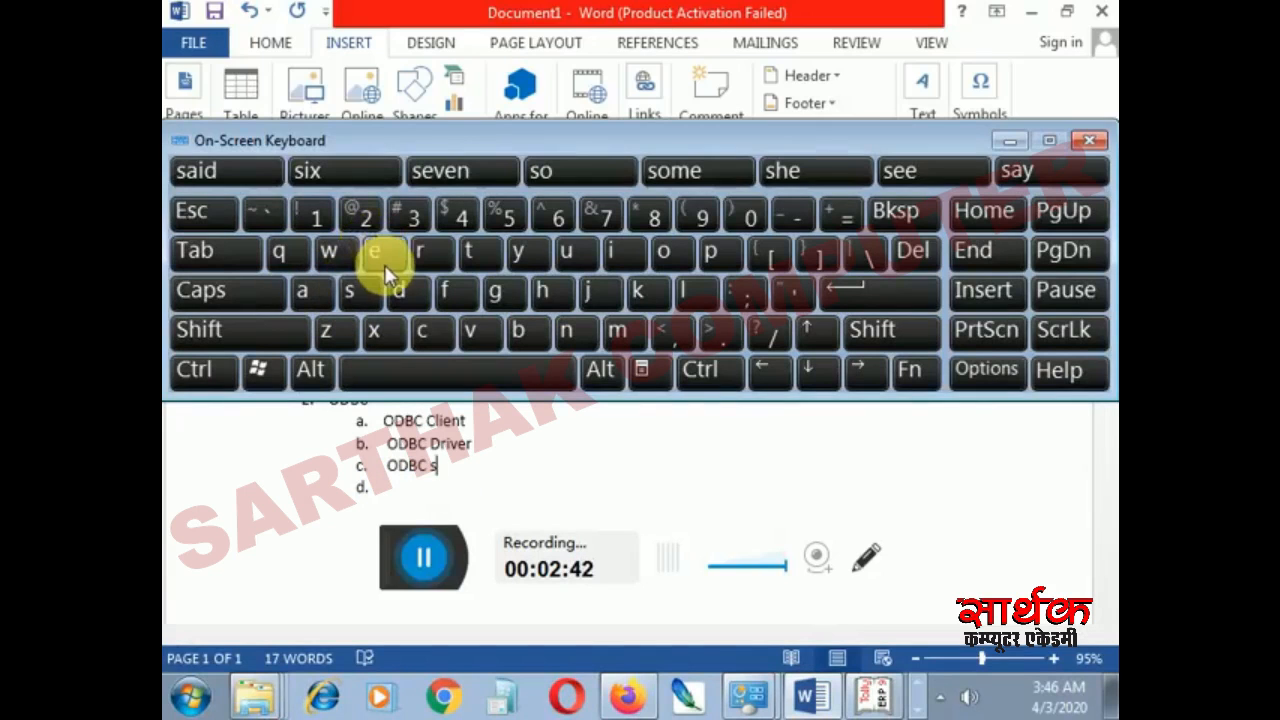
type("erver")
key("Return")
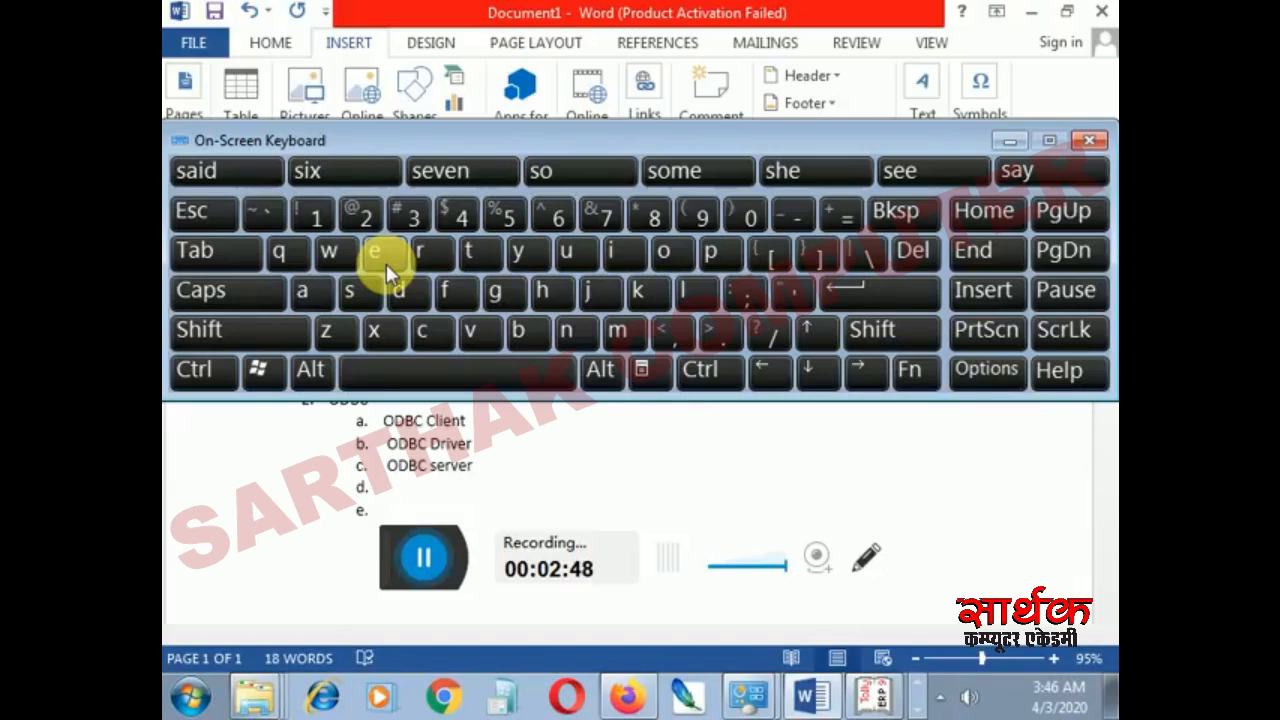
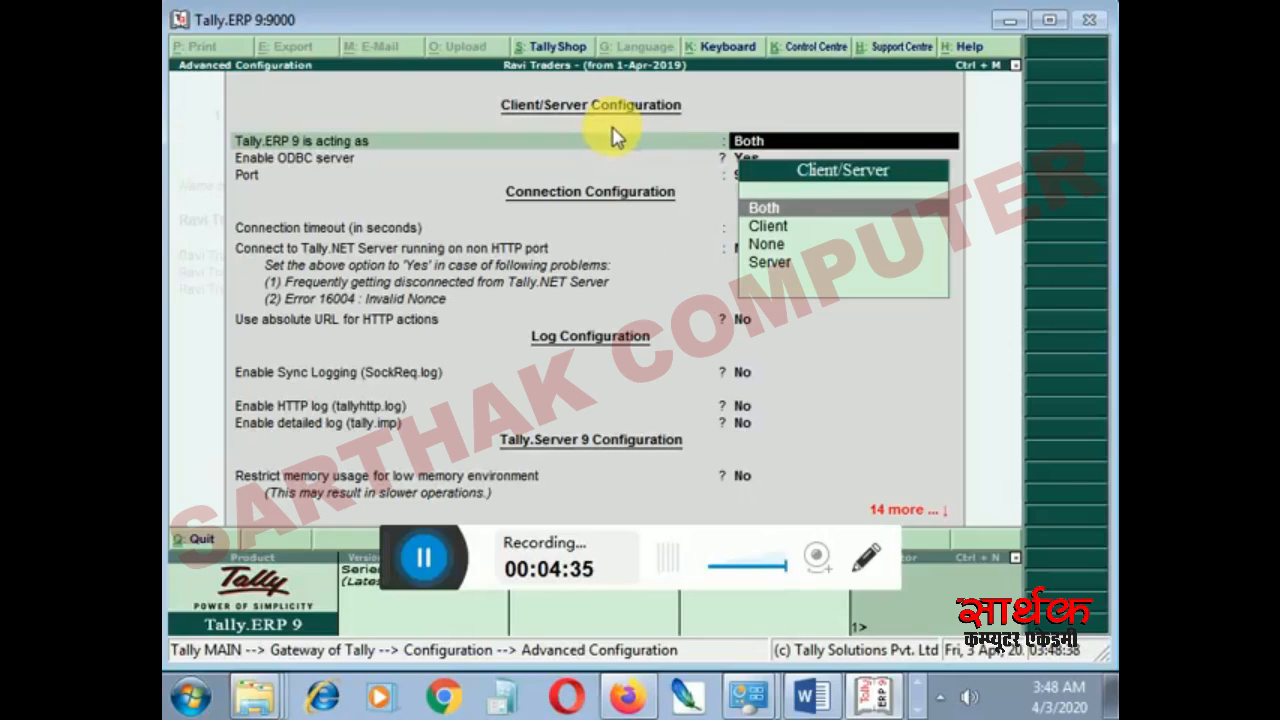
Accept the Advanced Configuration with Tally.ERP 9 acting as Both, ODBC server set to Yes and port 9000, and decline the restart
key("Return")
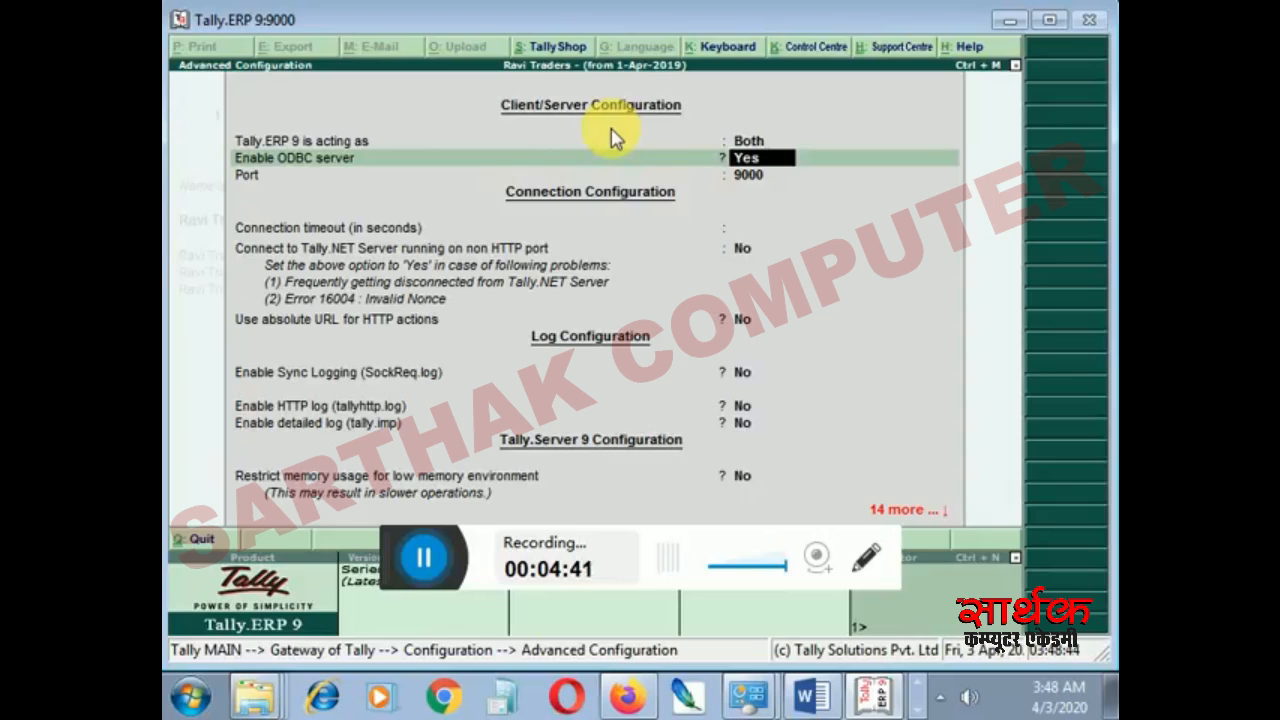
key("Return")
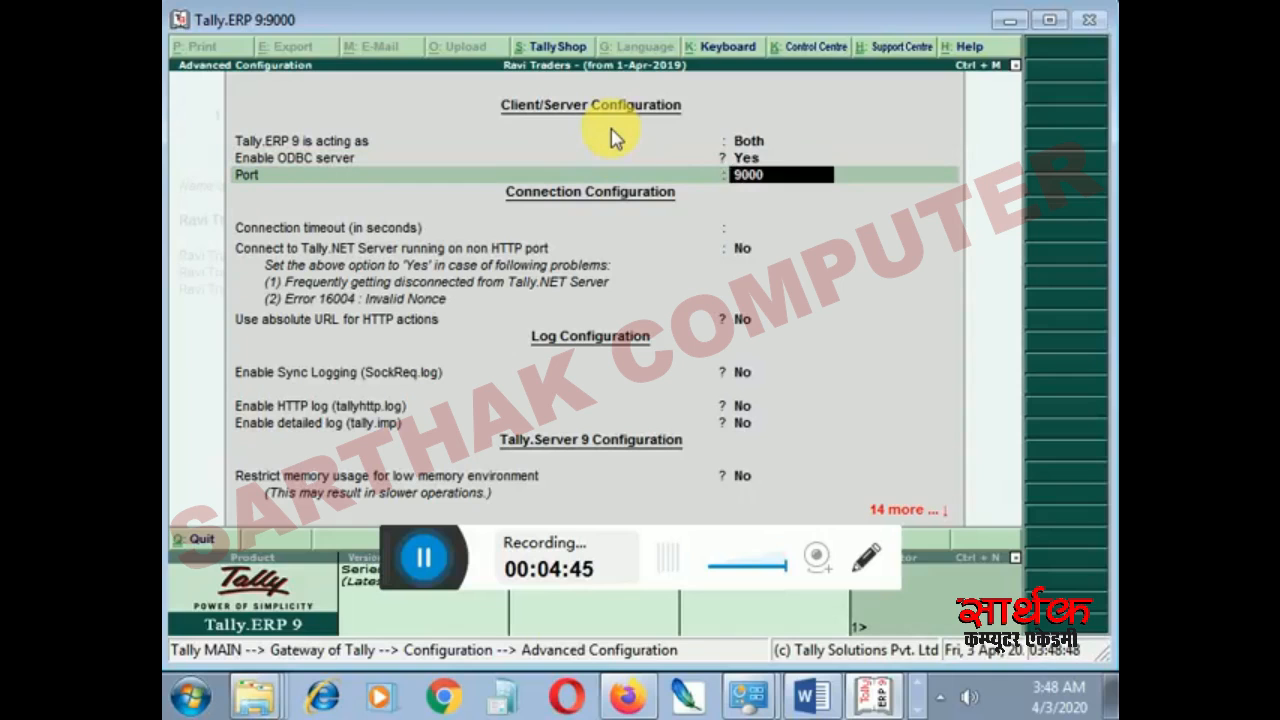
key("Return")
key("Return")
key("Return")
key("Return")
key("Return")
key("Return")
key("Return")
key("Return")
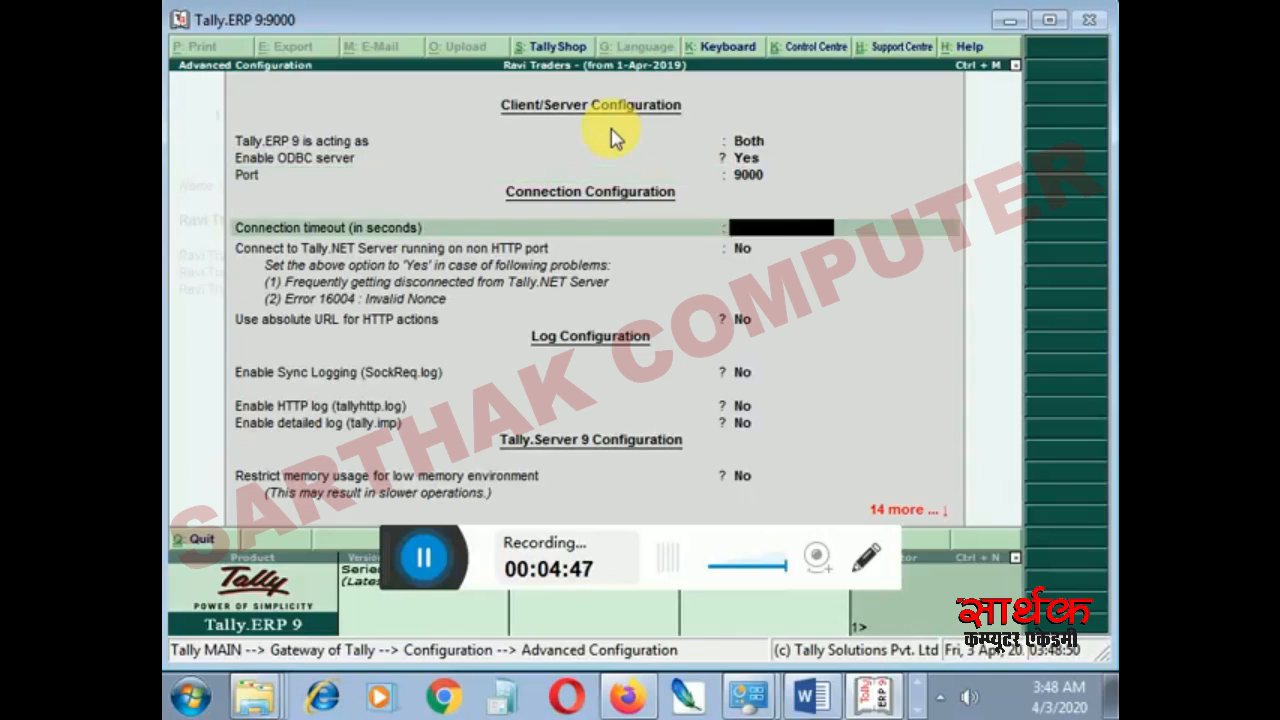
key("Return")
key("Return")
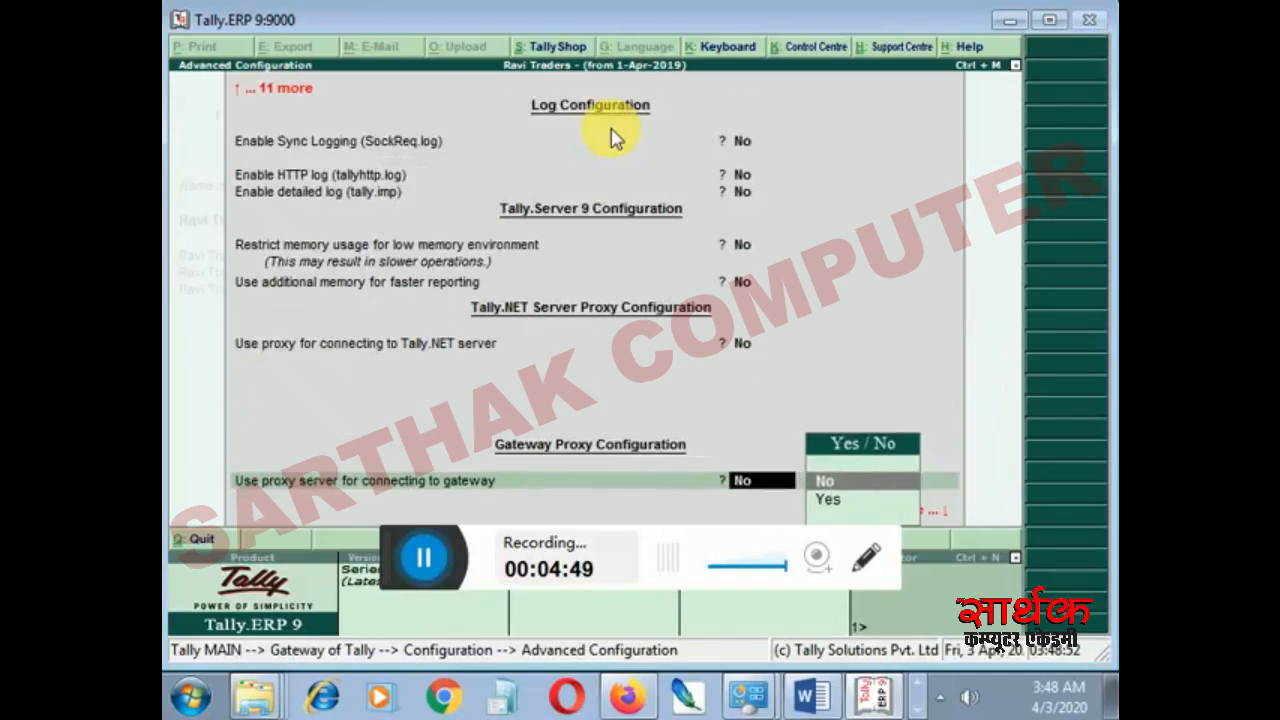
key("Return")
key("Return")
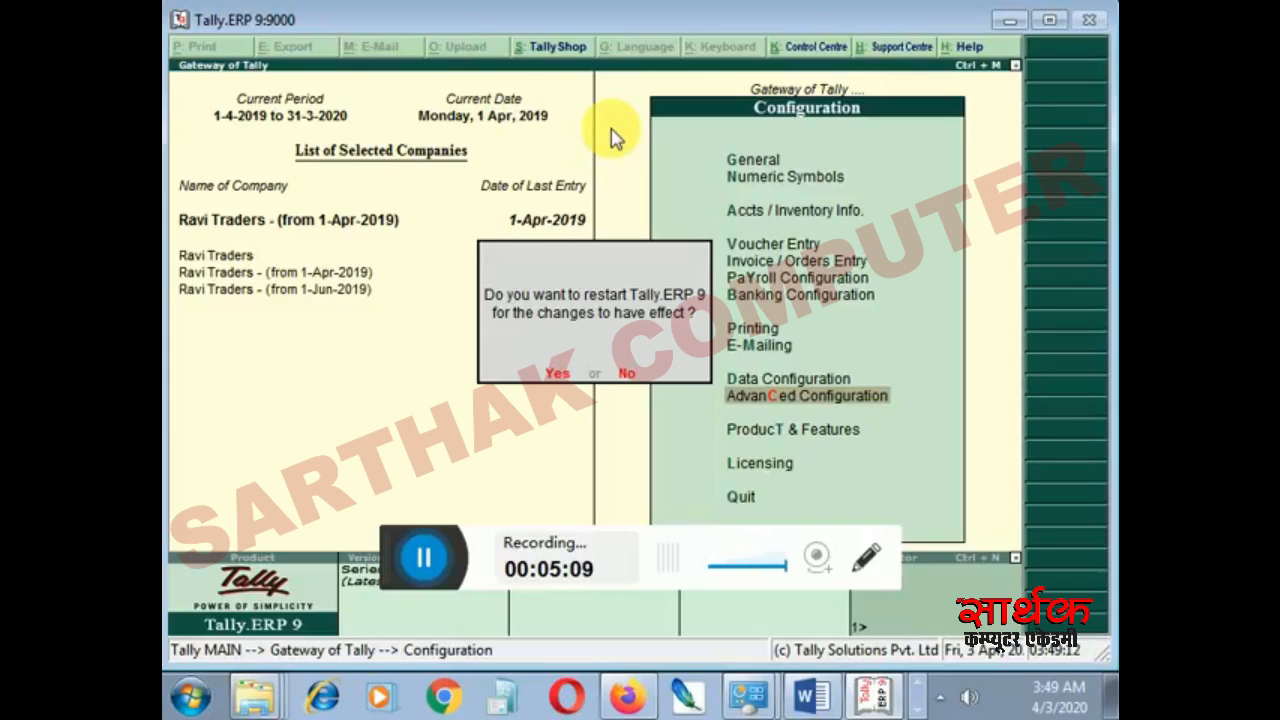
key("n")
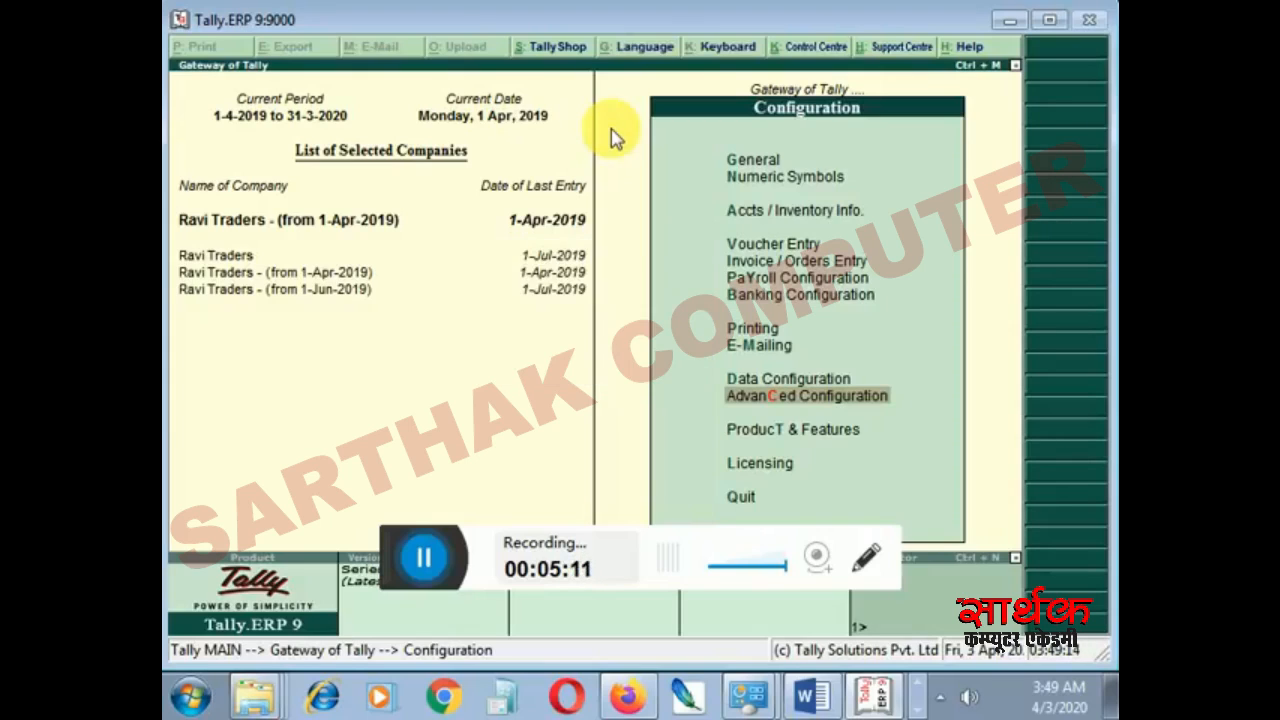
Review the ODBC topic list in Word, and return to Tally.ERP 9 and leave Configuration for the Gateway of Tally
left_click(818, 703)
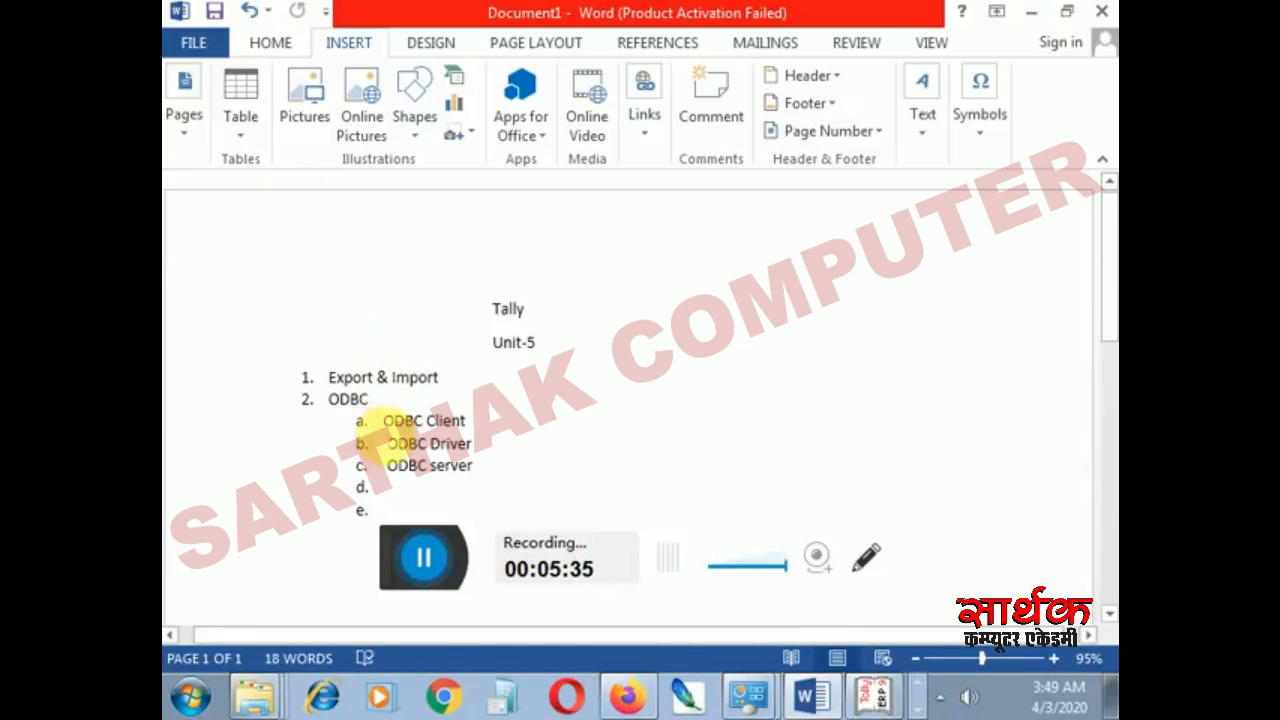
left_click(871, 690)
key("Escape")
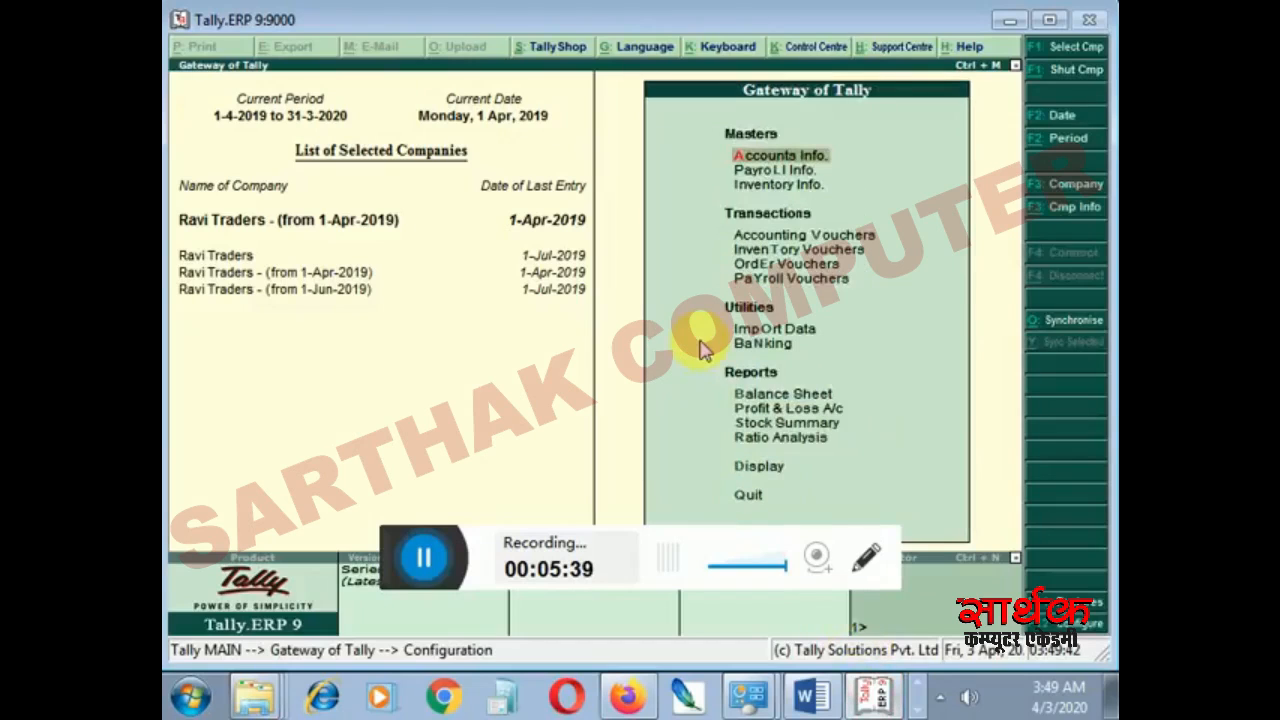
Open the Day Book of Ravi Traders from the Display menu of the Gateway of Tally
key("Up")
key("Up")
key("Up")
key("Up")
key("Up")
key("Up")
key("Up")
key("Up")
key("Up")
key("Up")
key("Up")
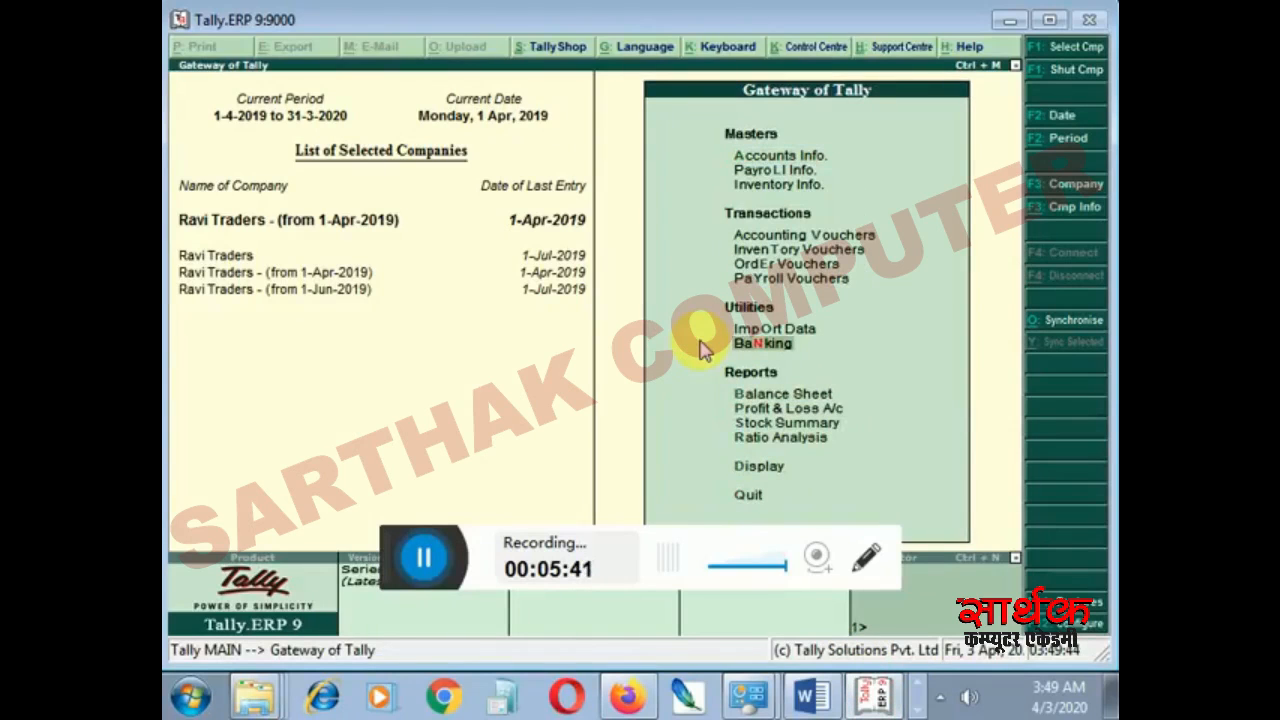
key("Down")
key("Down")
key("Down")
key("Down")
key("Down")
key("Down")
key("Down")
key("Down")
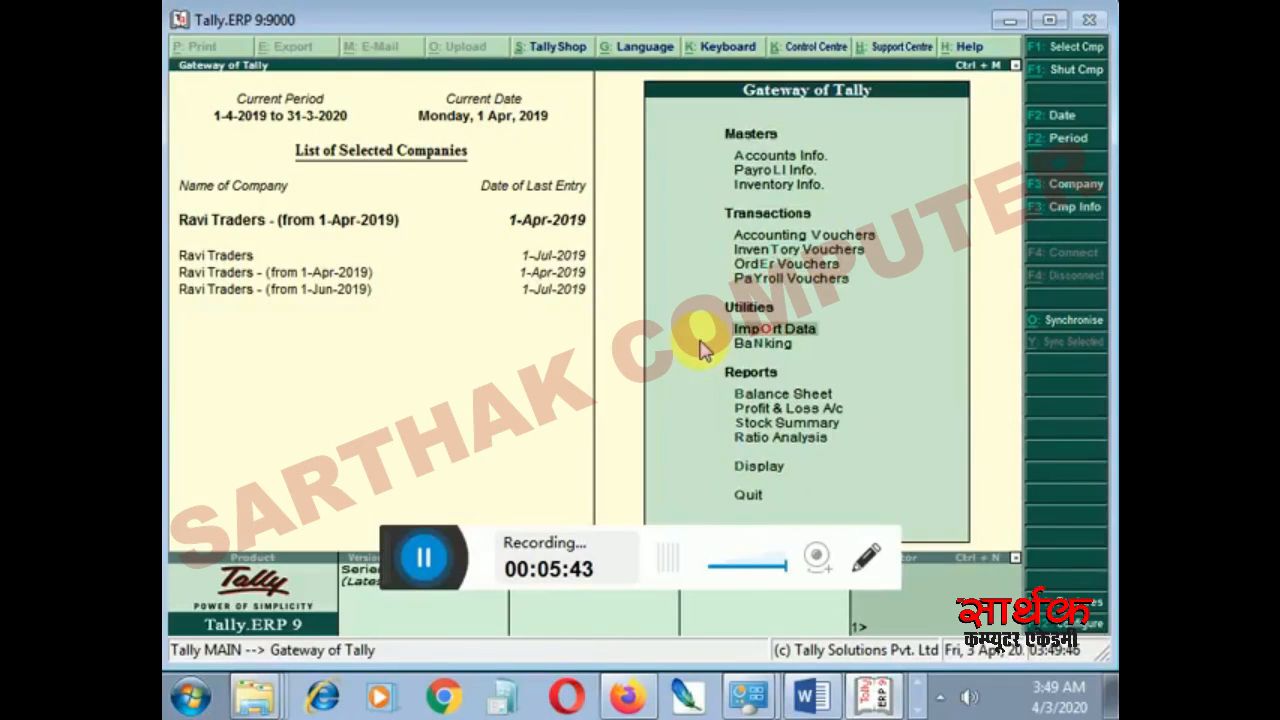
key("Down")
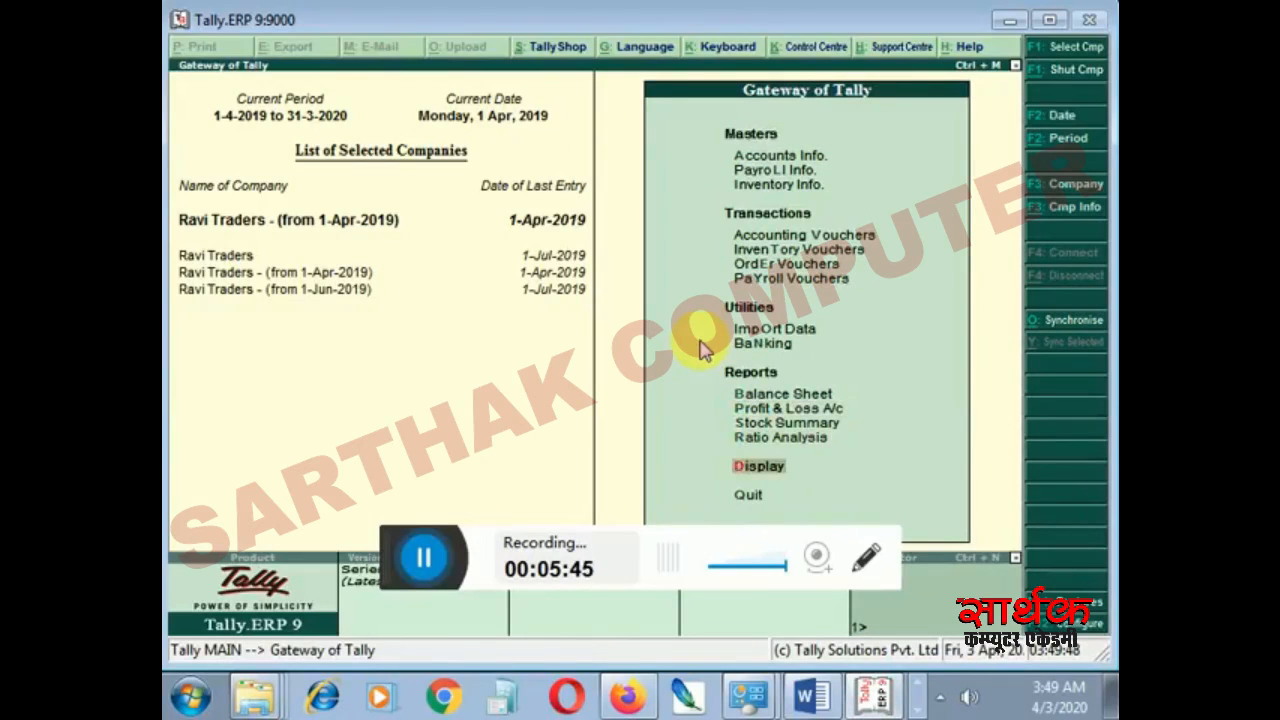
key("Return")
key("Down")
key("Return")
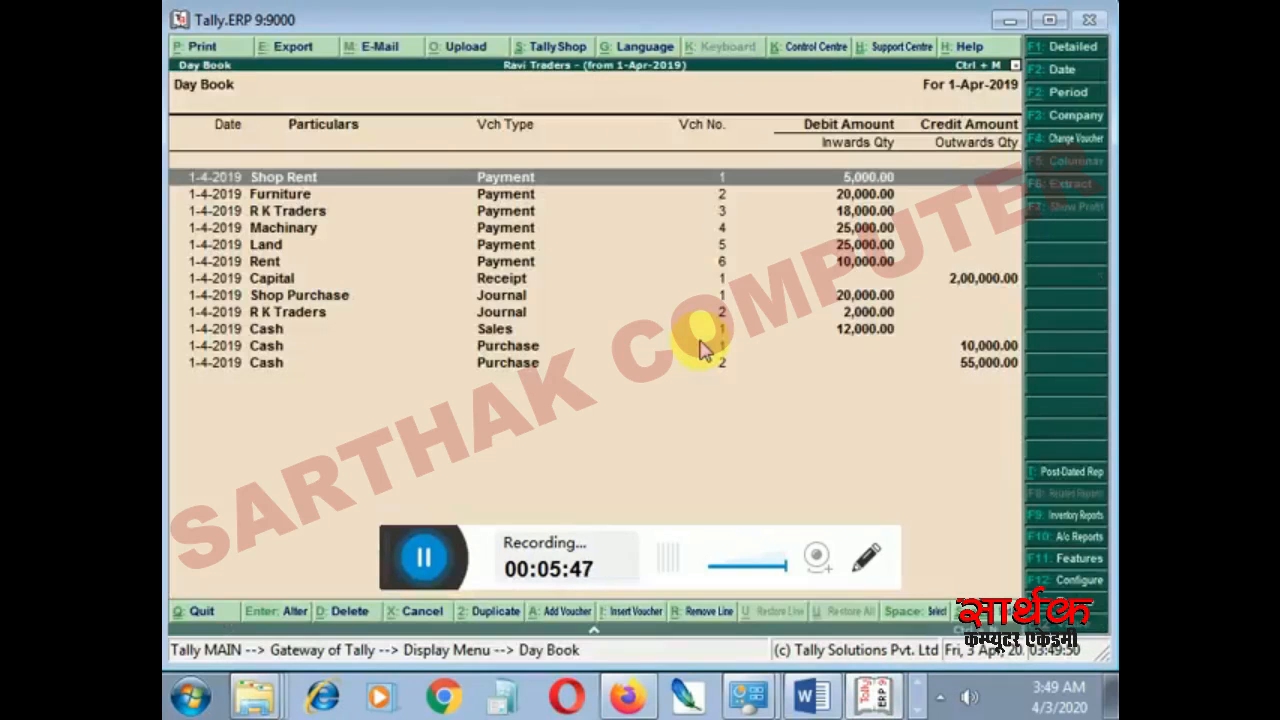
Export the Shop Rent payment voucher as Accounting Voucher.xml in XML format and check the file in the Tally.ERP9 folder
key("Return")
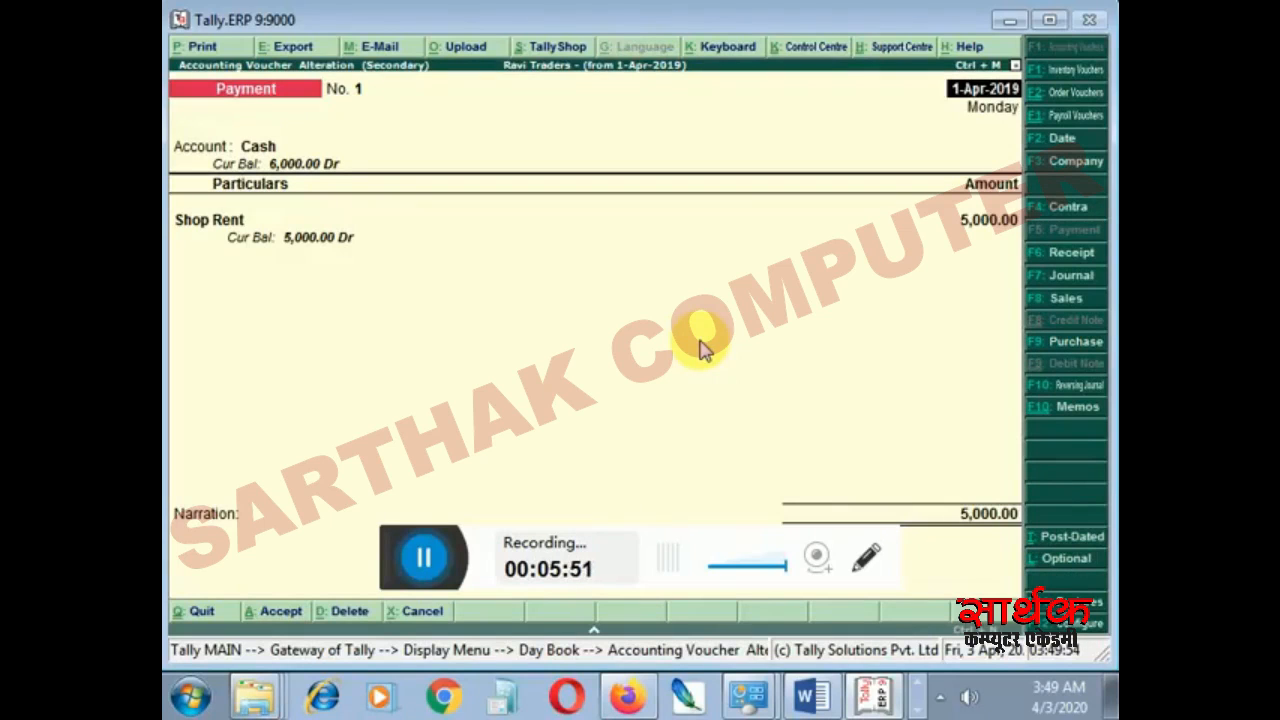
key("alt+e")
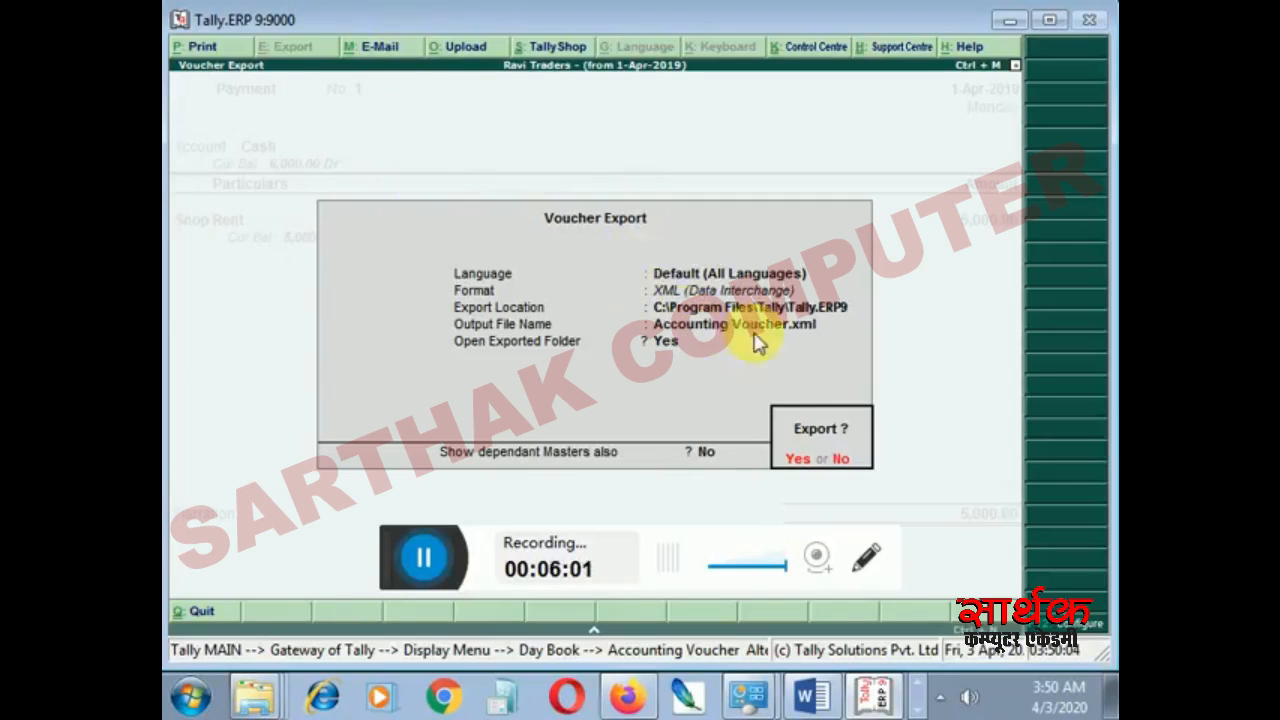
key("Return")
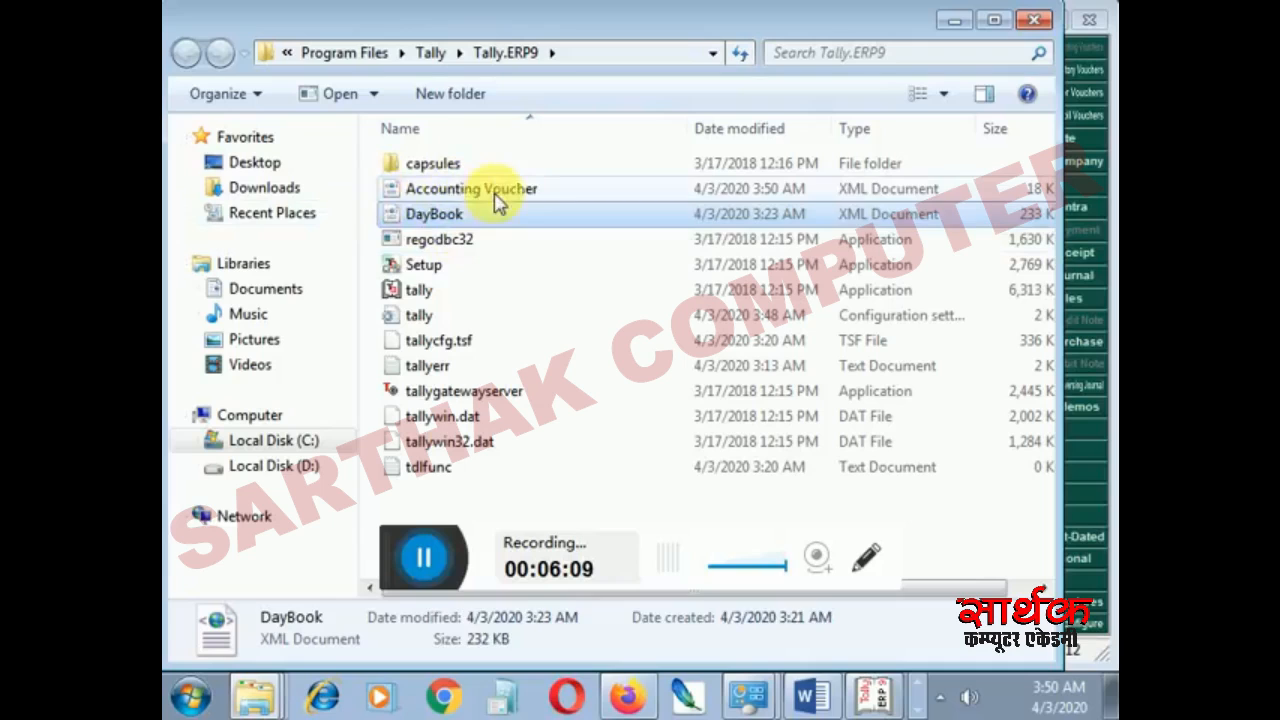
left_click(504, 197)
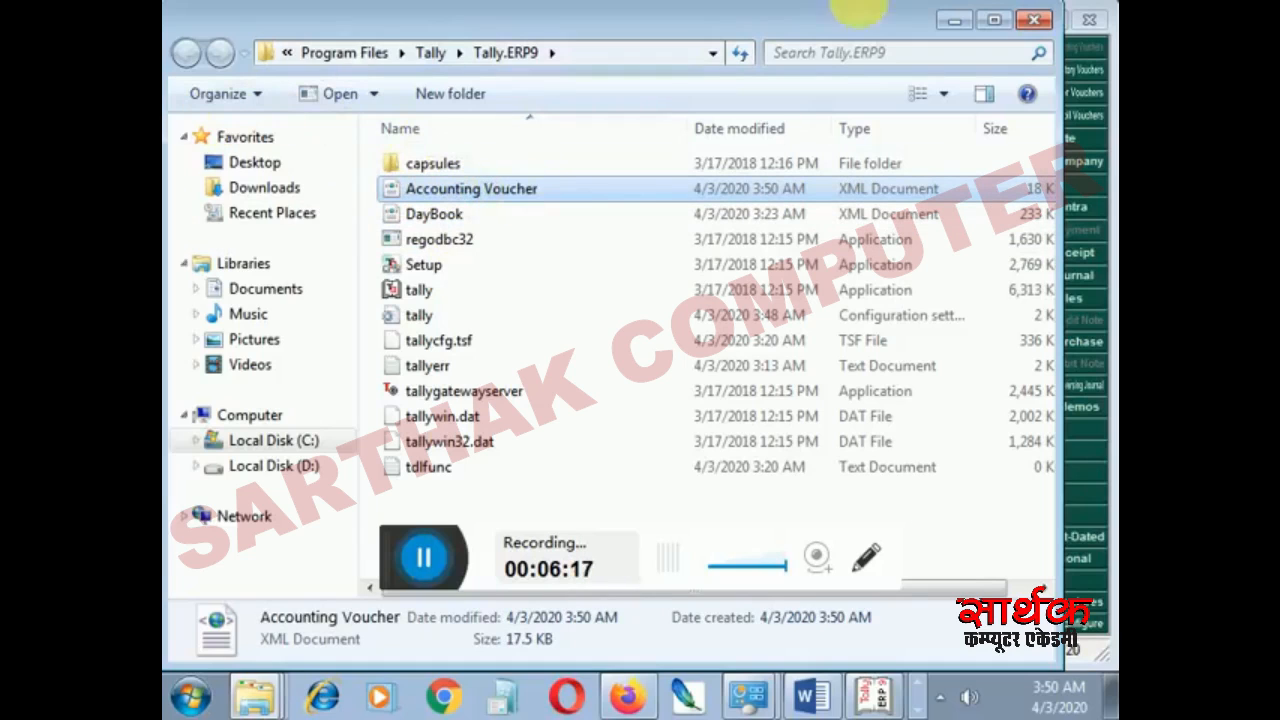
left_click(950, 22)
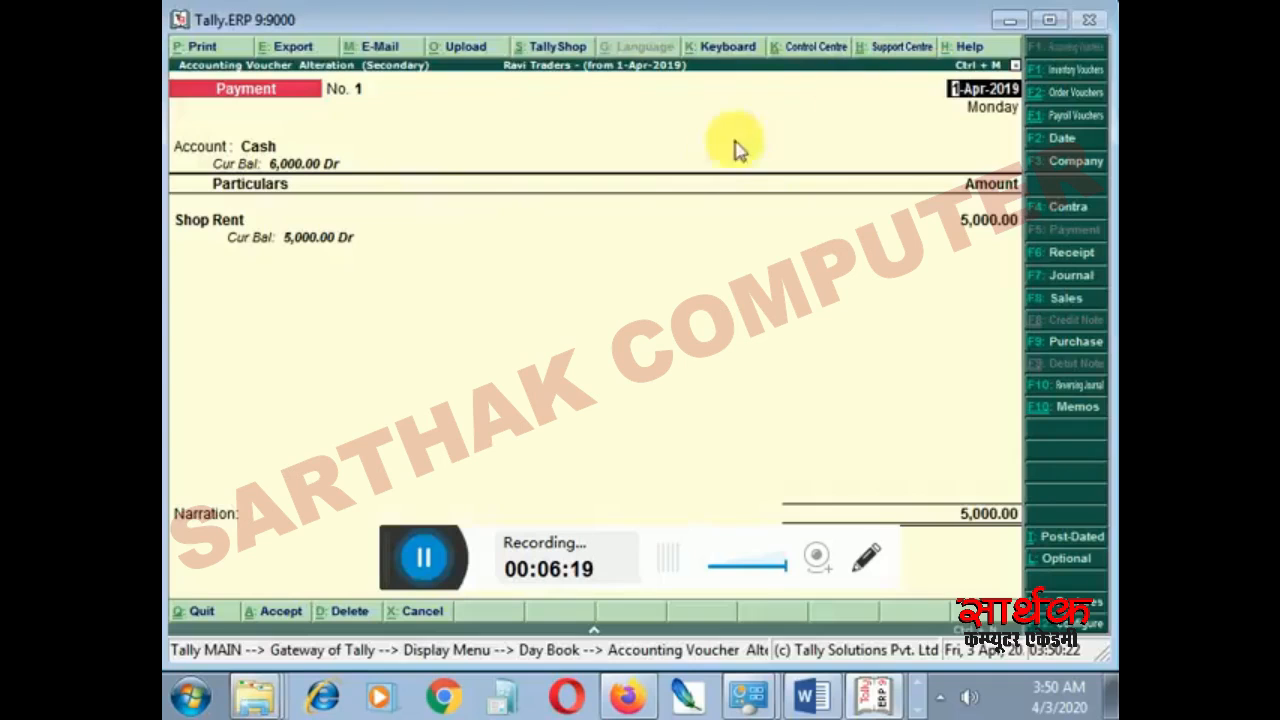
Leave the voucher and Day Book for the Gateway of Tally, and highlight Import Data
key("Escape")
key("y")
key("Escape")
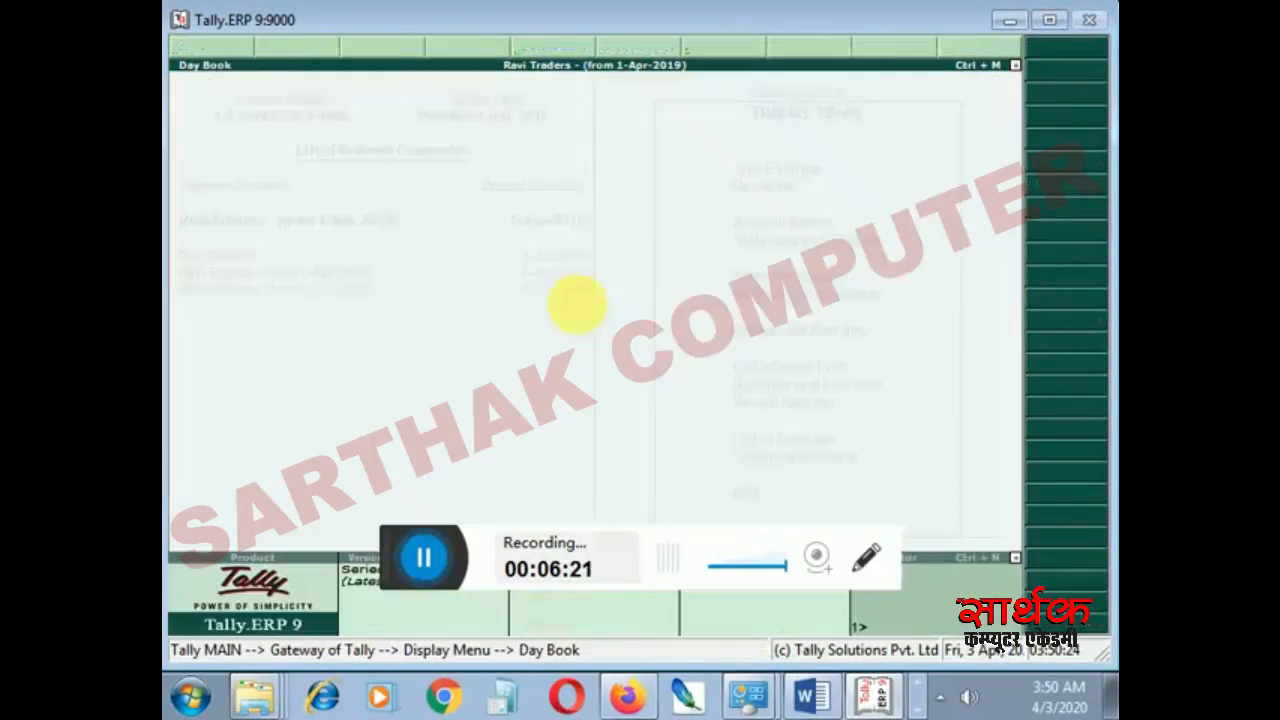
key("Escape")
key("Down")
key("Down")
key("Down")
key("Down")
key("Down")
key("Down")
key("Down")
key("Down")
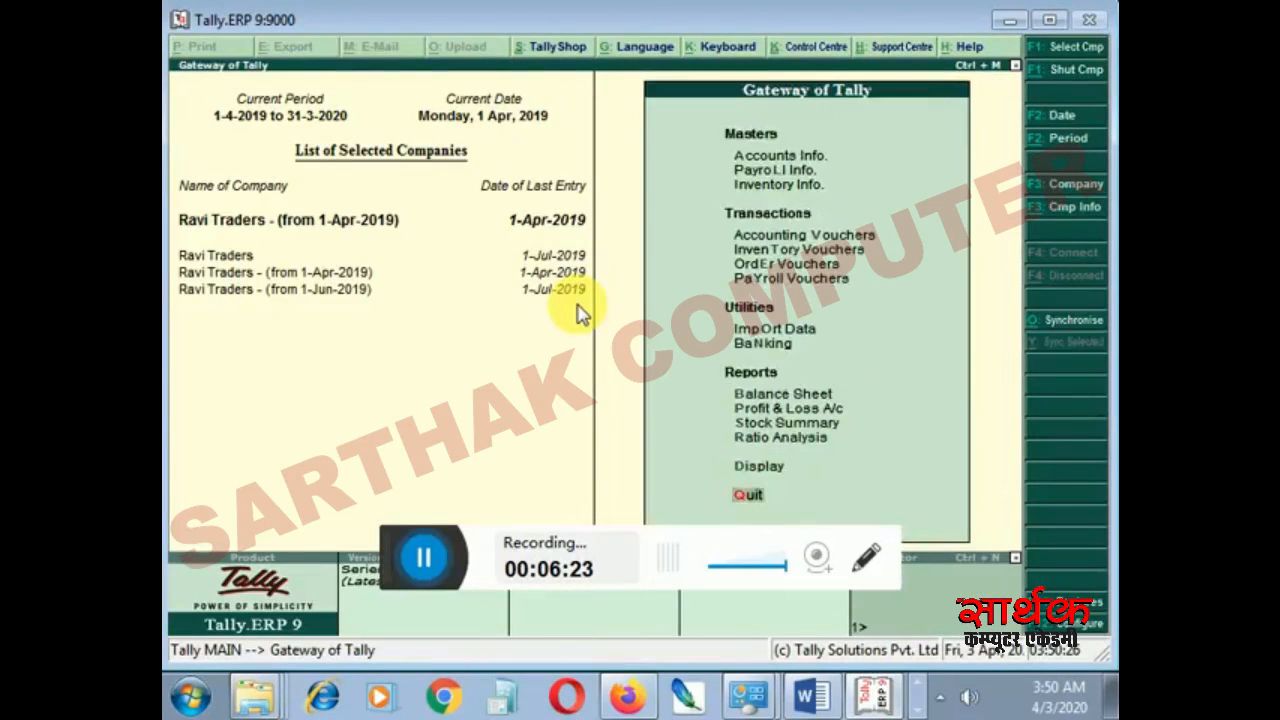
key("Down")
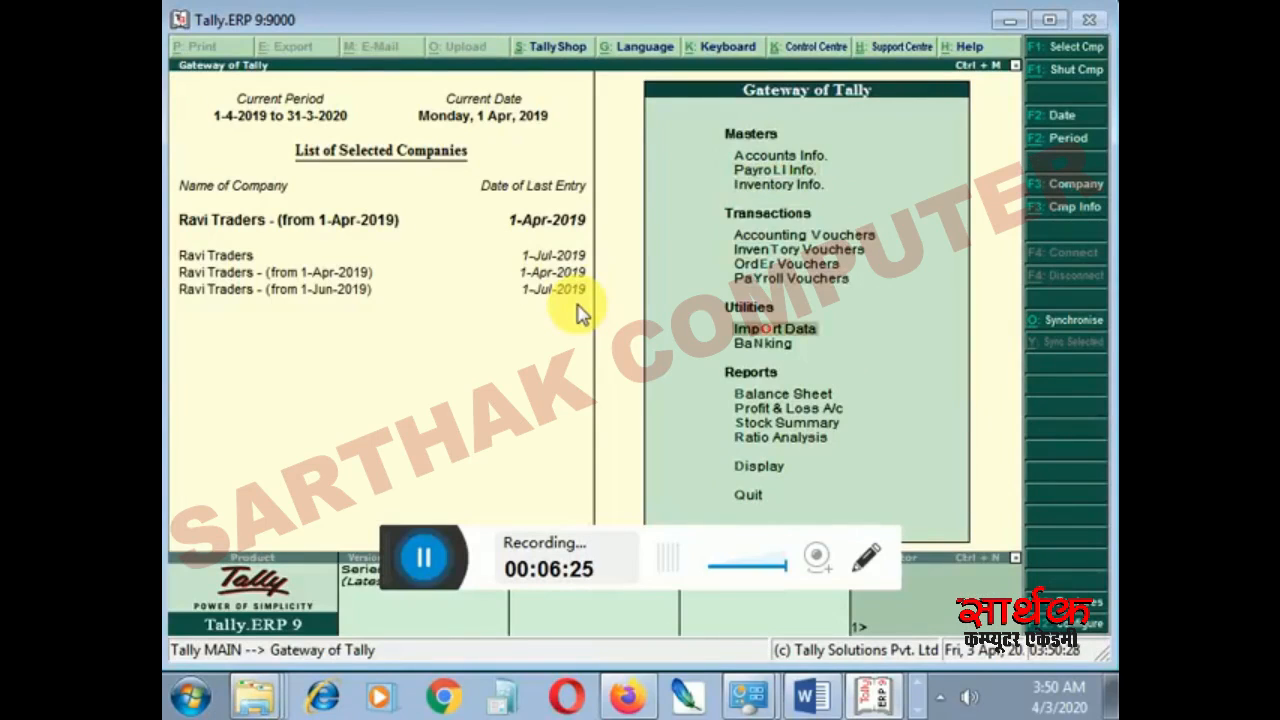
key("Return")
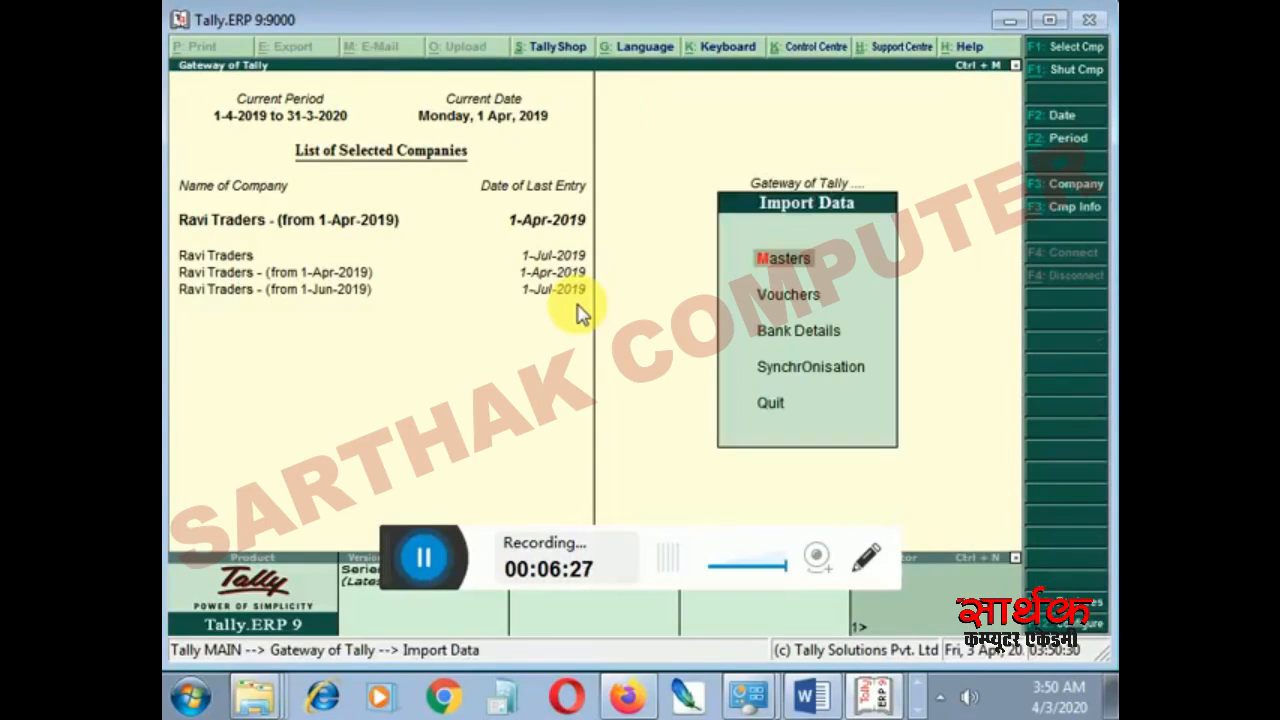
key("Down")
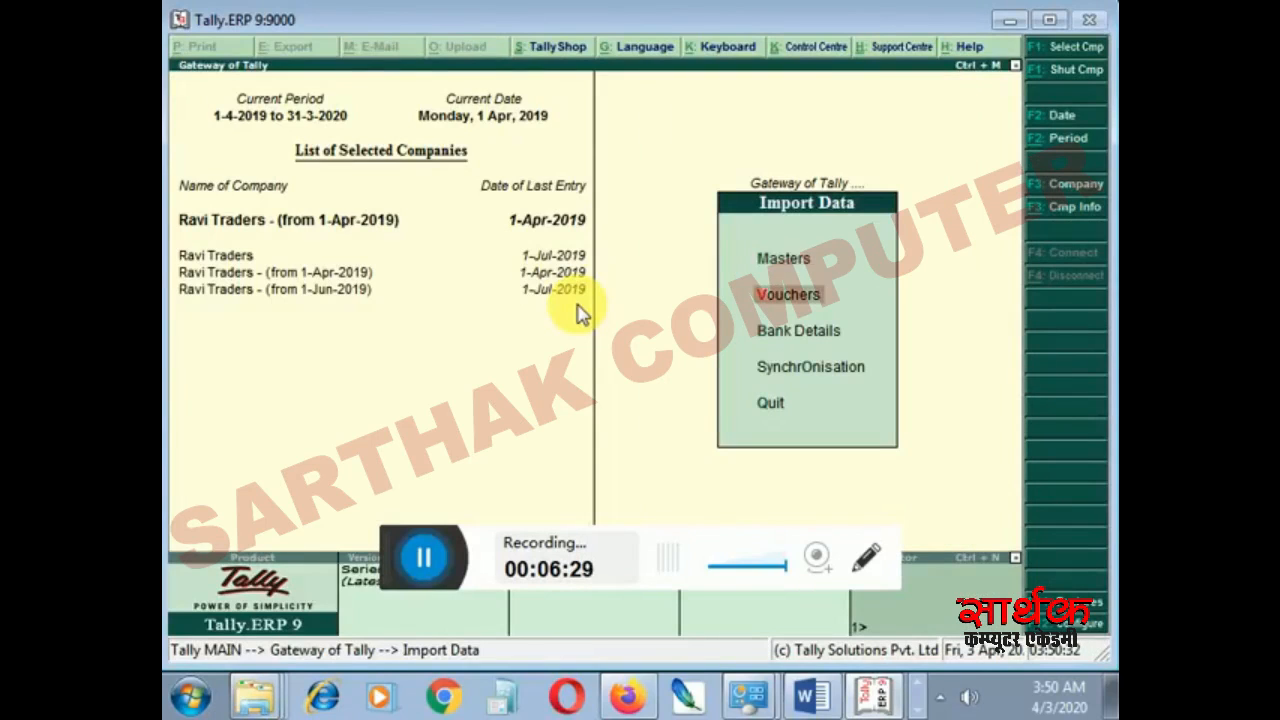
key("Up")
key("Escape")
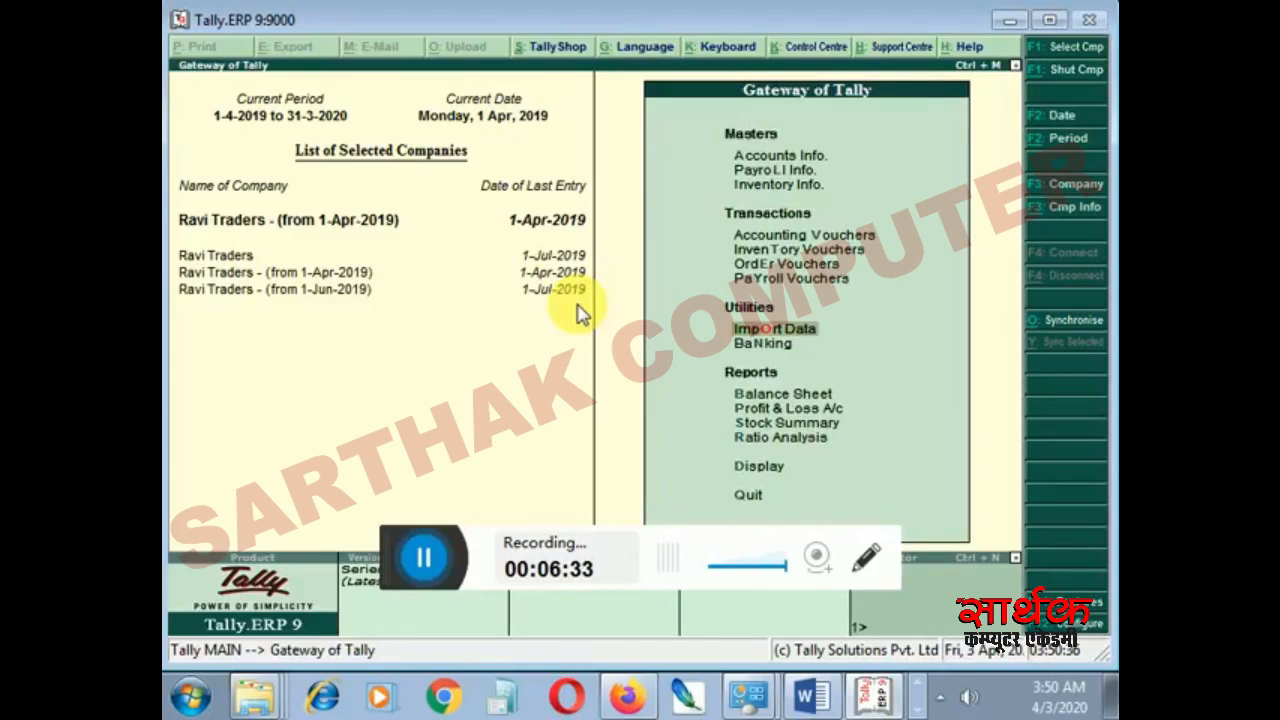
Open the Import Vouchers form from Import Data
key("Return")
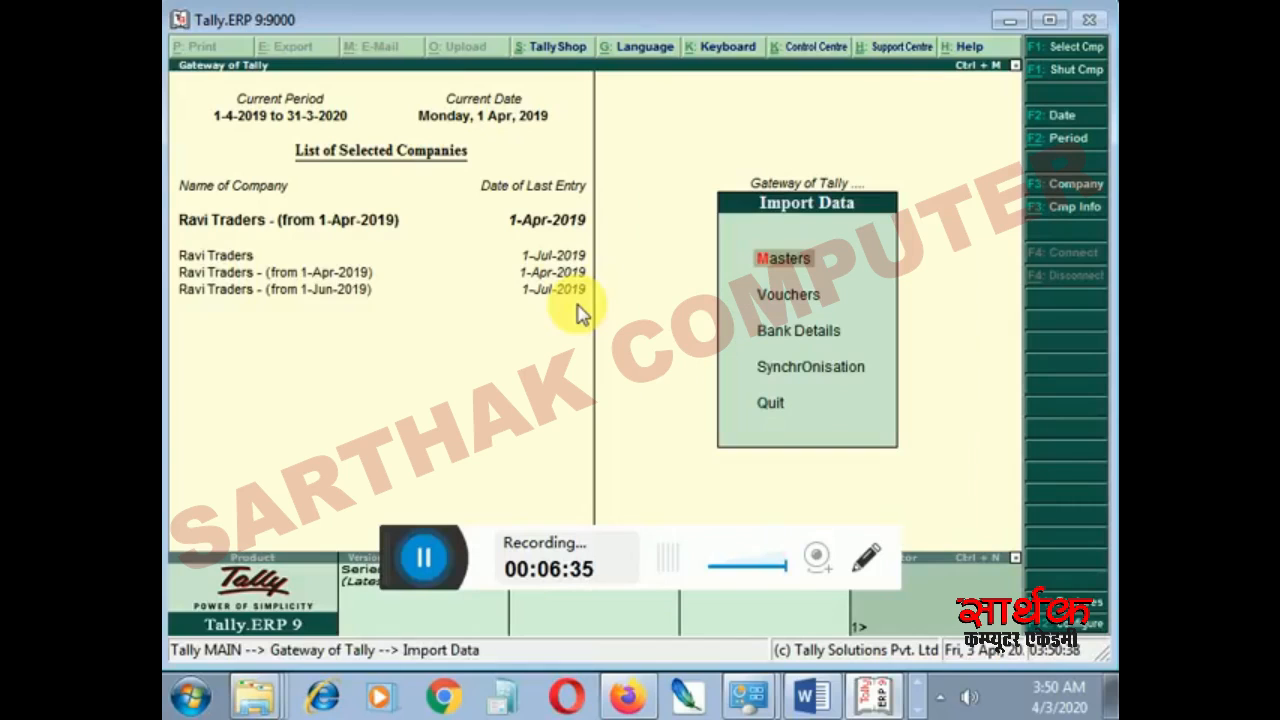
key("Down")
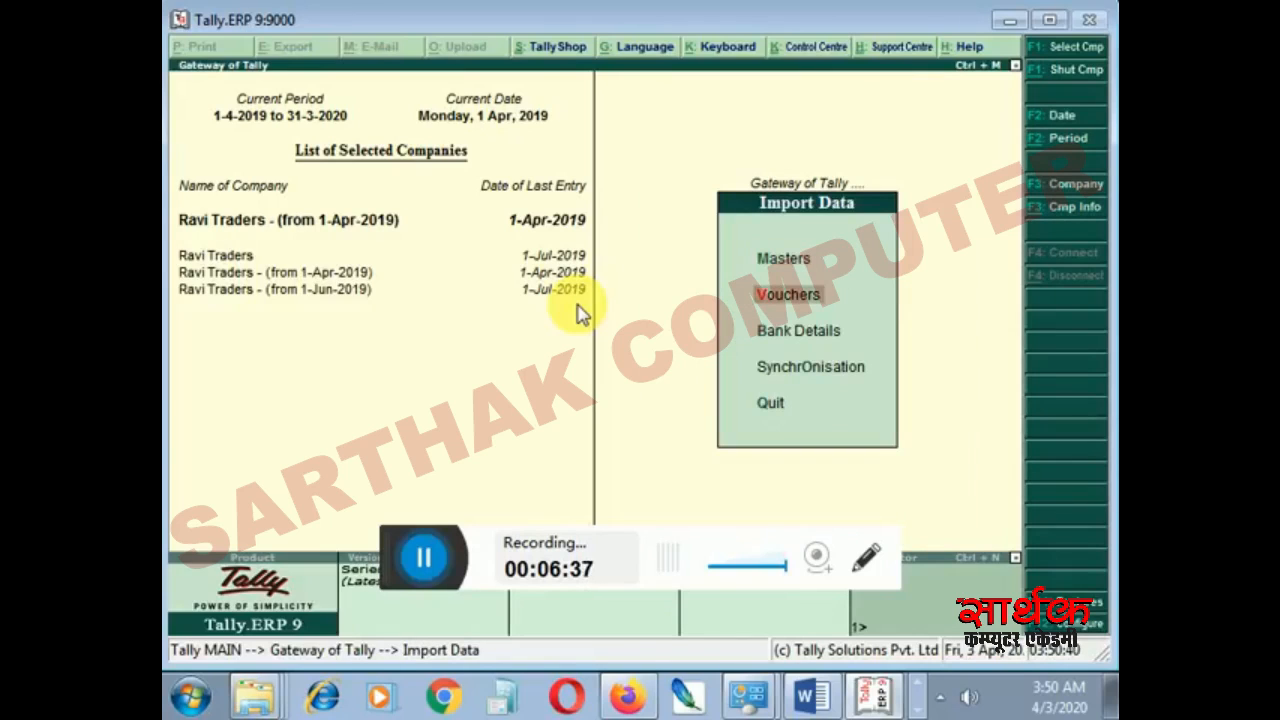
key("Return")
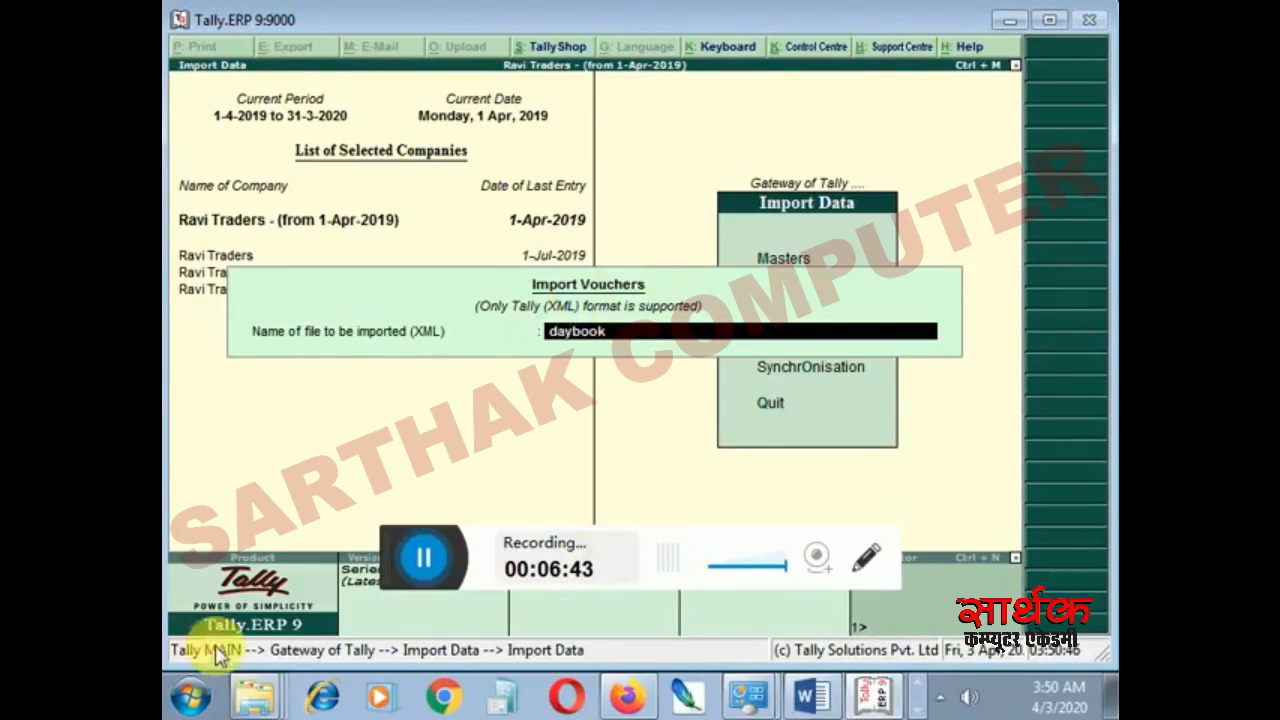
Check the exported Accounting Voucher file's name in the Tally.ERP9 folder and return to Tally.ERP 9
left_click(243, 698)
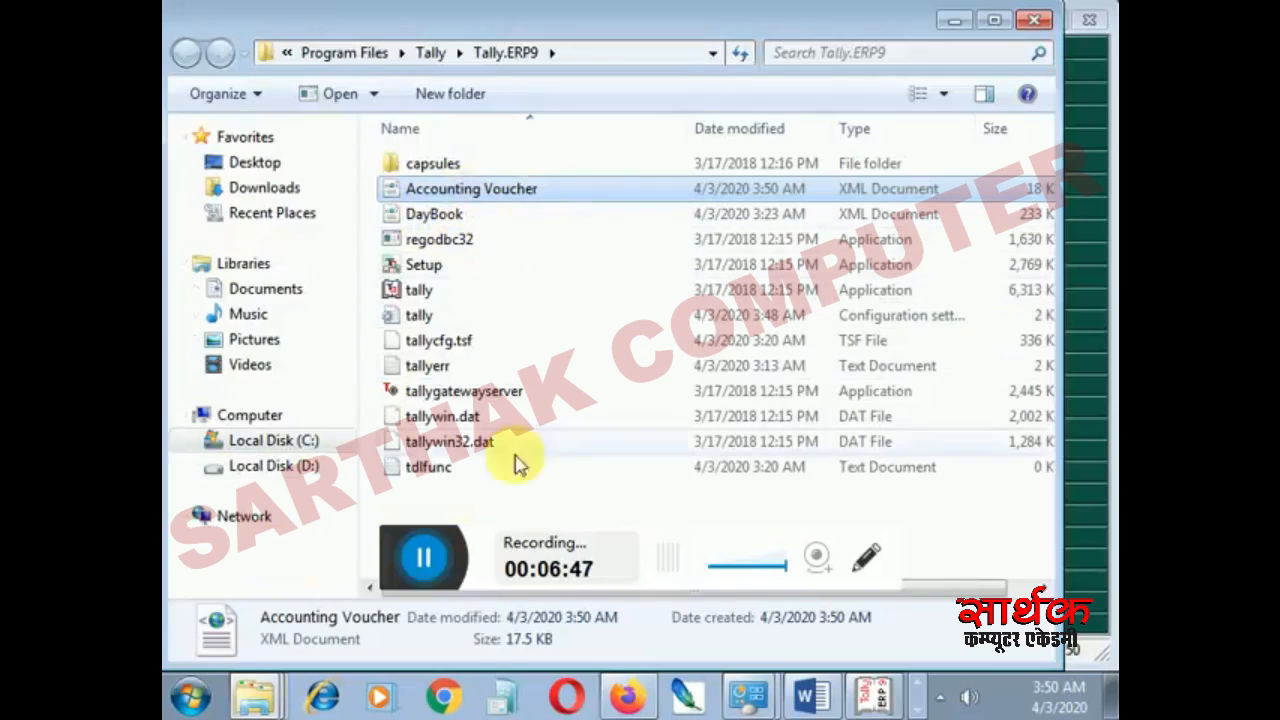
left_click(248, 698)
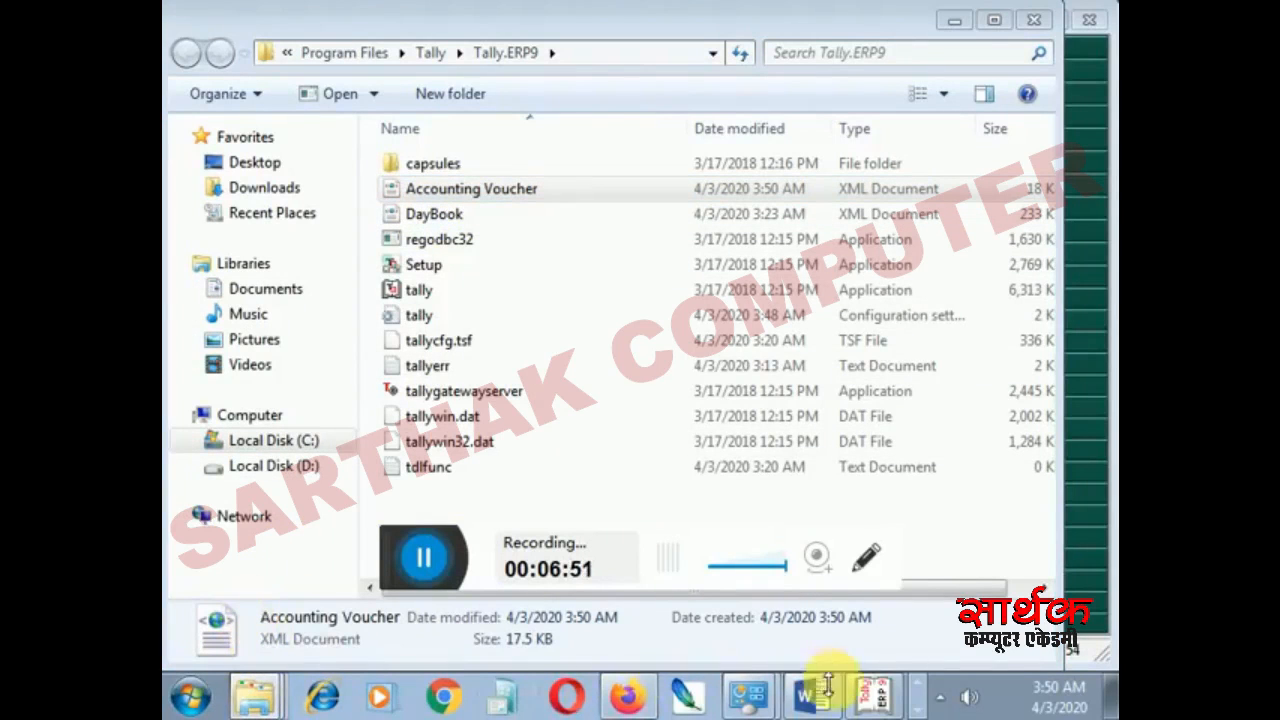
left_click(855, 700)
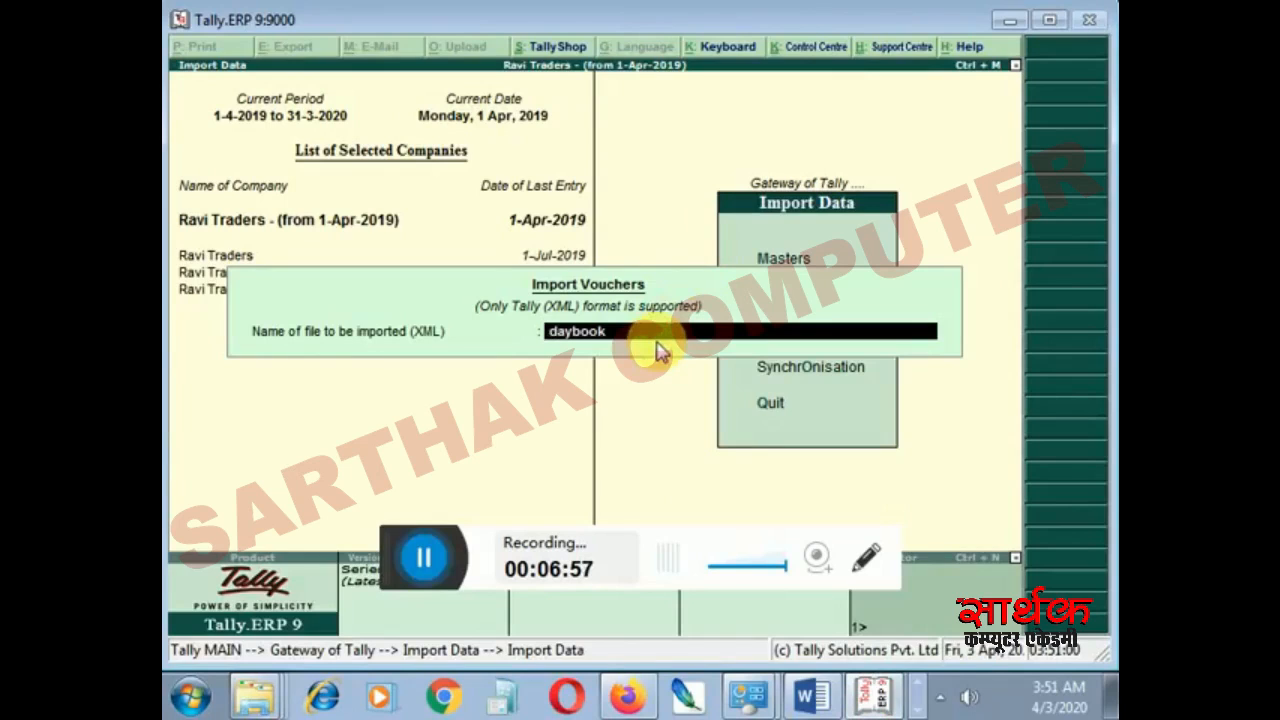
Clear the existing file name in the Import Vouchers form
key("Delete")
key("Delete")
key("Delete")
key("Delete")
key("Delete")
key("Delete")
key("Delete")
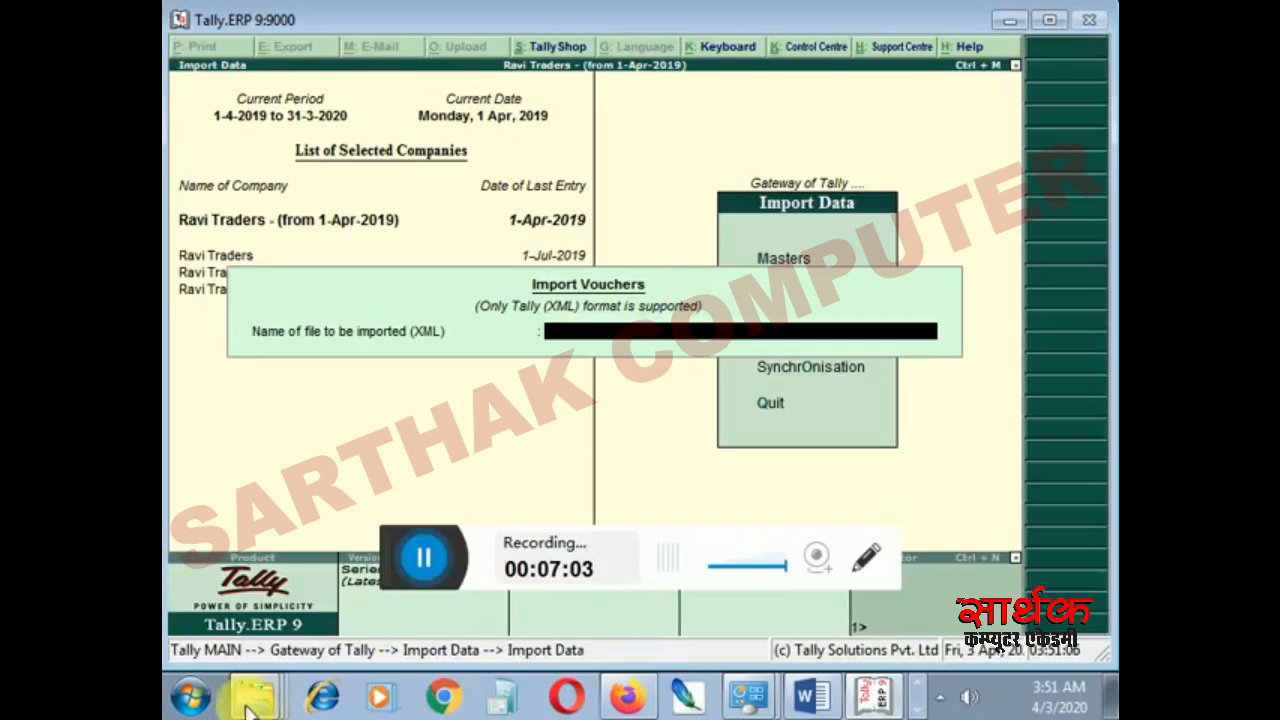
Launch the On-Screen Keyboard, enter the letter a with it as the start of the import file name, and minimize it
left_click(190, 698)
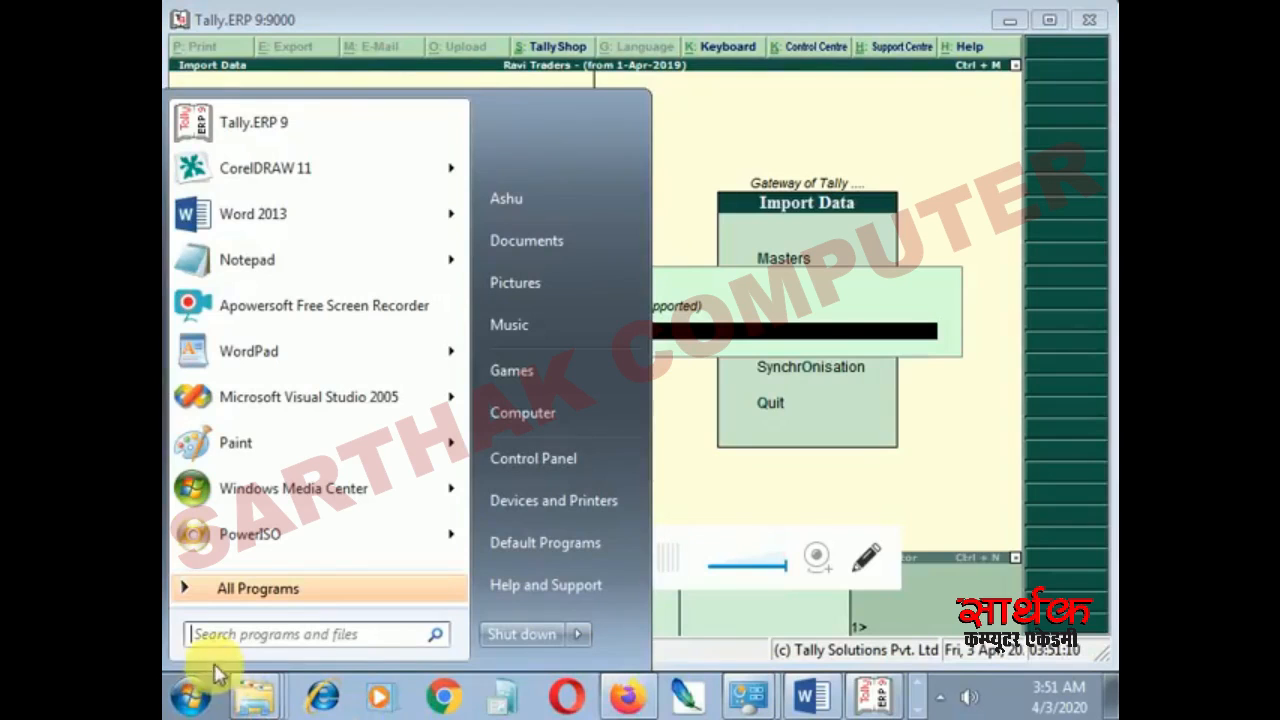
type("o")
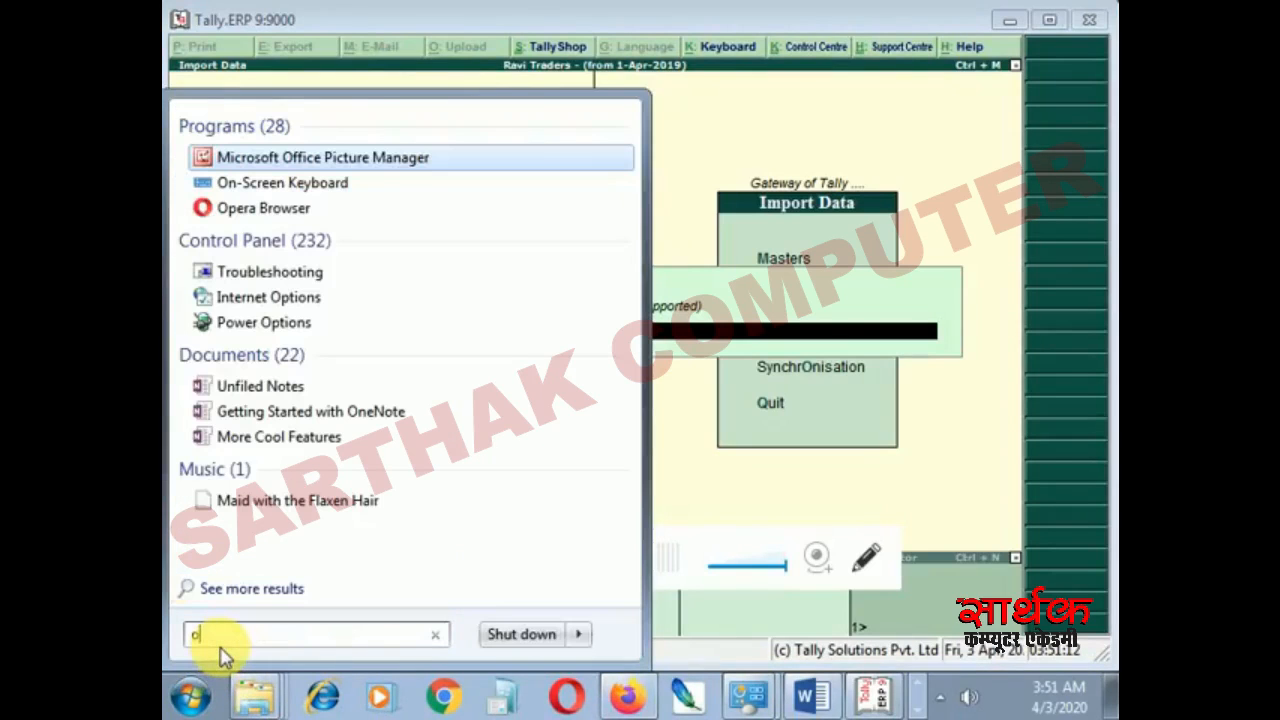
type("n")
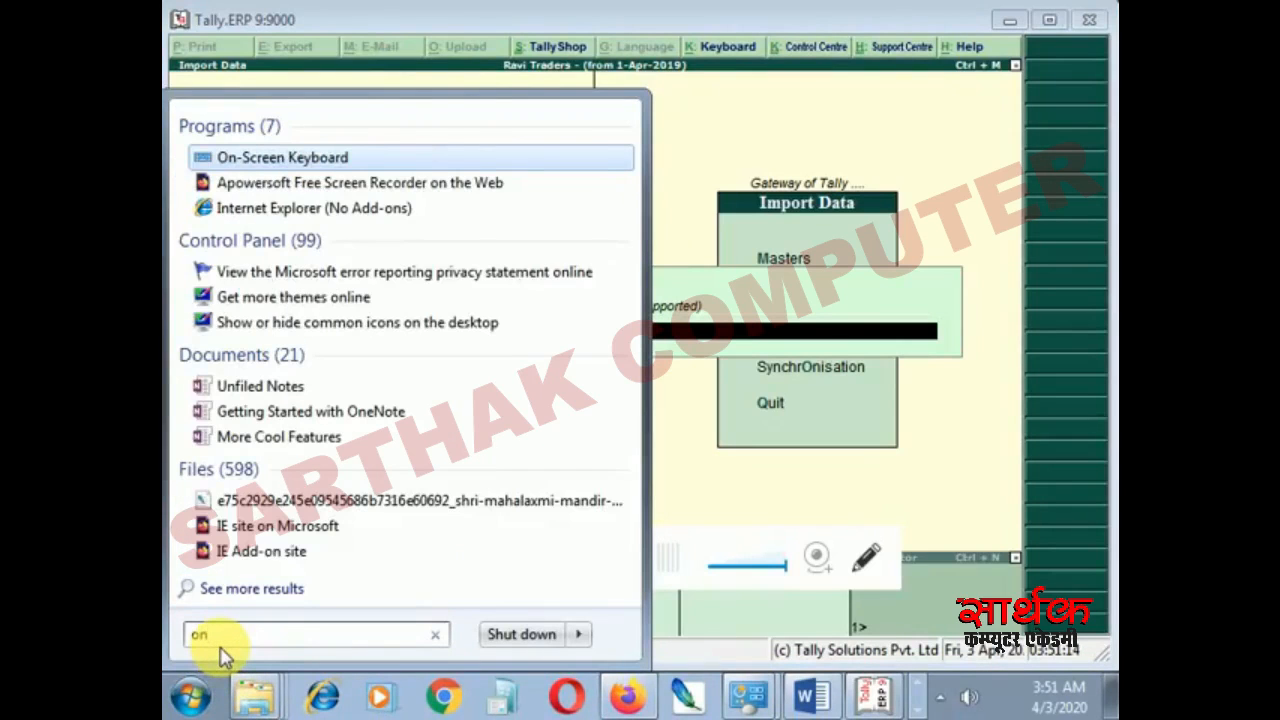
key("Return")
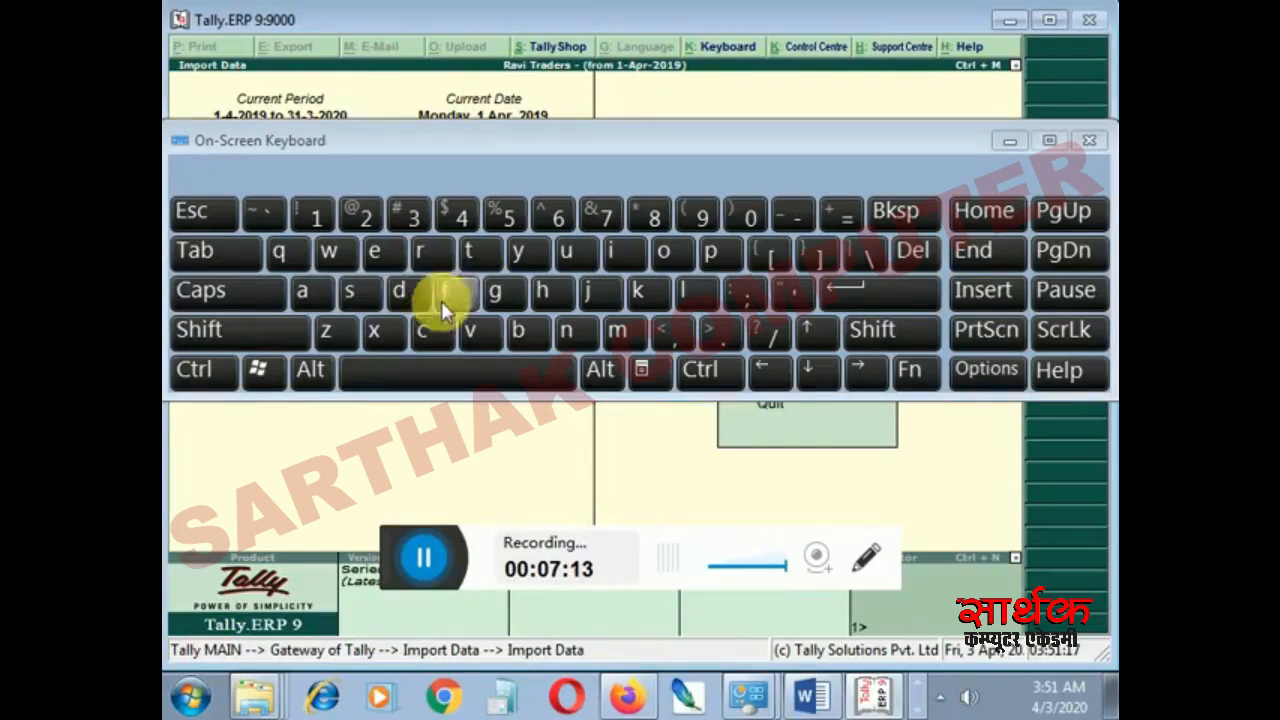
left_click(326, 290)
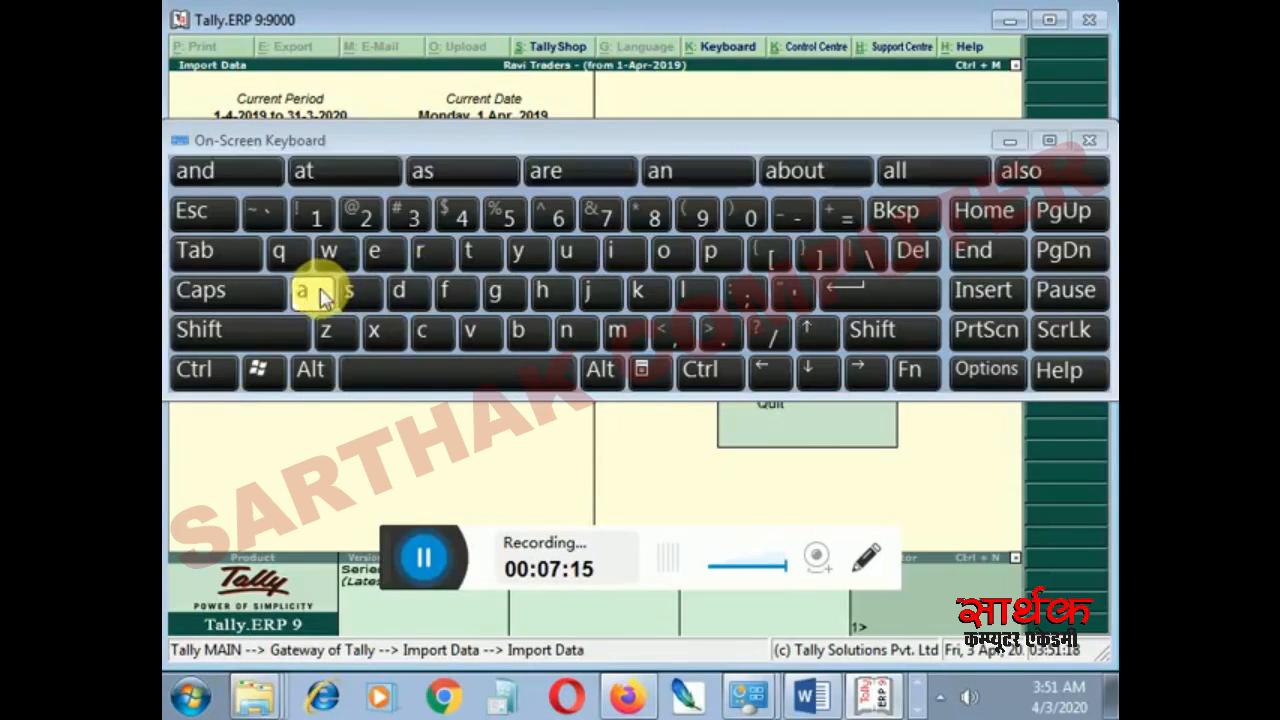
left_click_drag(560, 131, 615, 424)
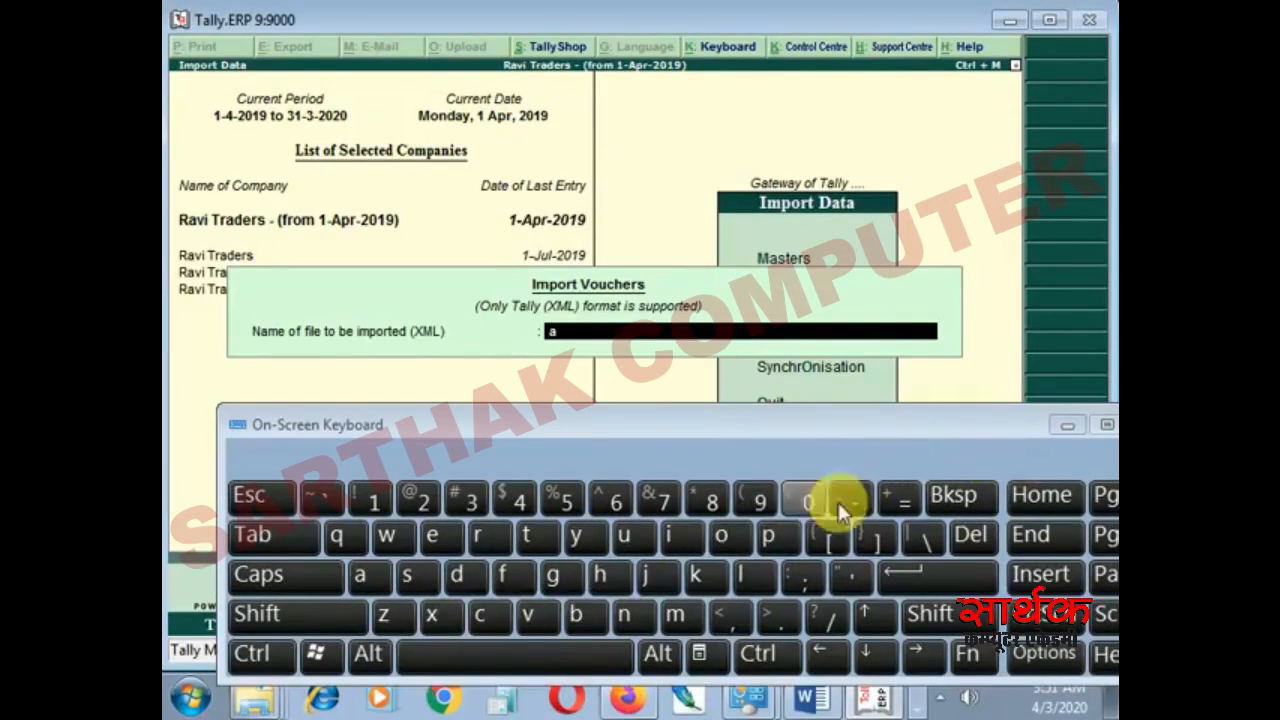
left_click(1068, 428)
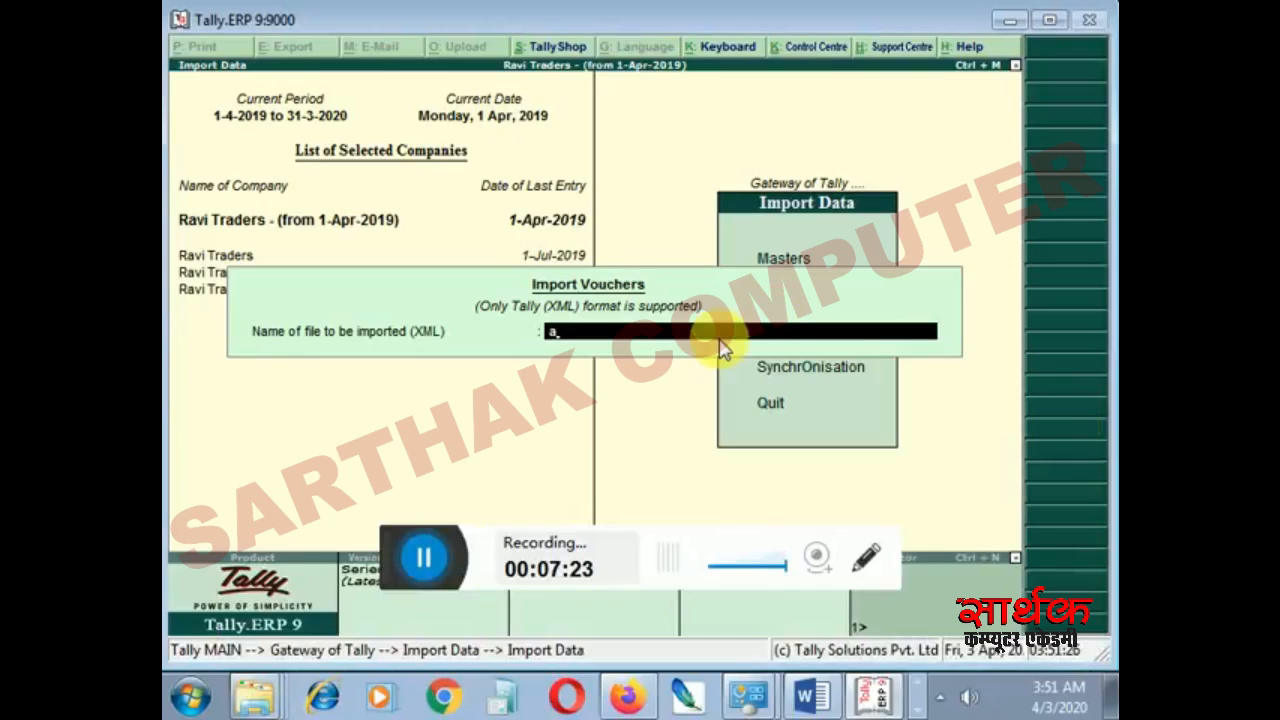
Complete the import file name as "accouting vourcher.xml", entering the final l from the On-Screen Keyboard, and minimize the keyboard
type("ccouting vourc")
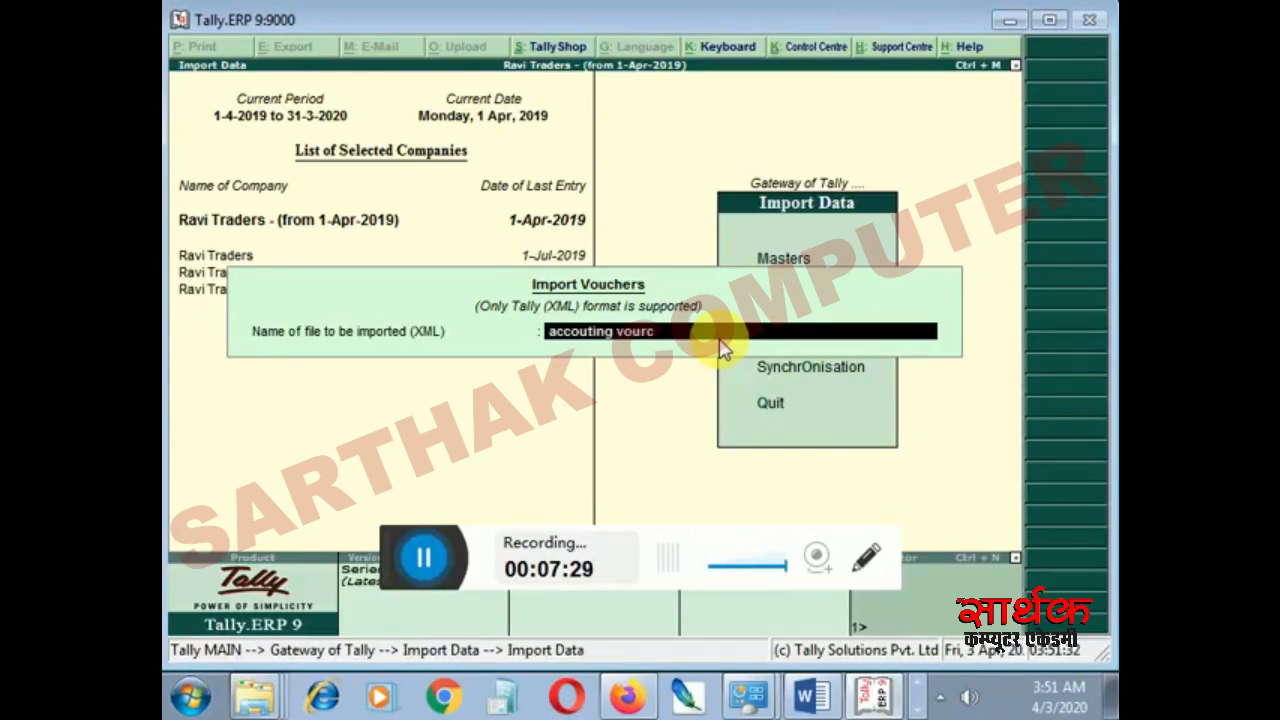
type("her.xm")
left_click(190, 705)
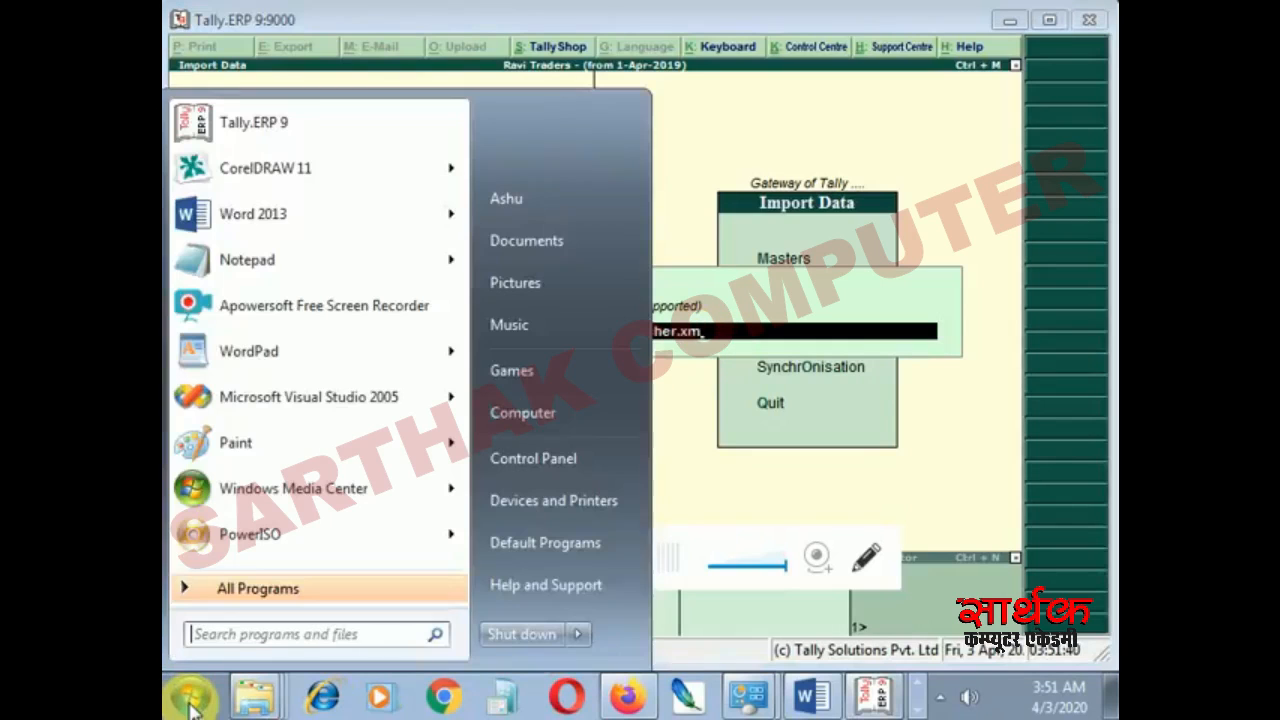
type("on")
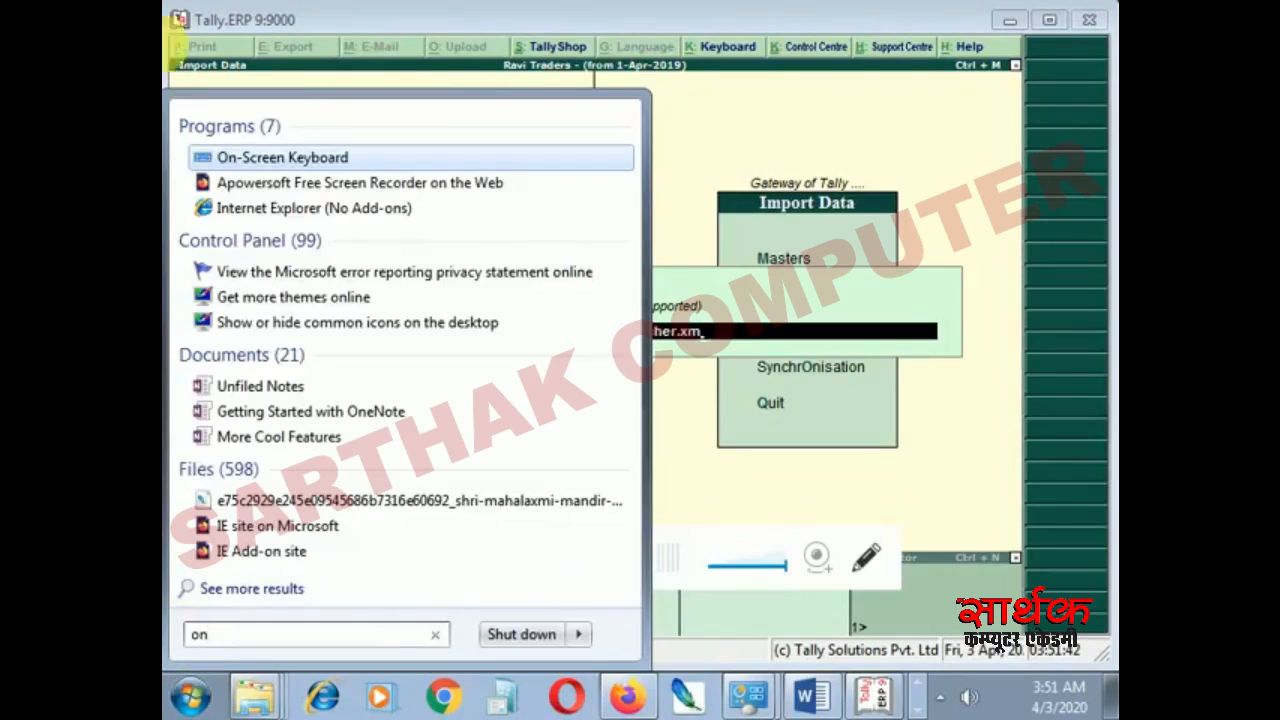
left_click(235, 160)
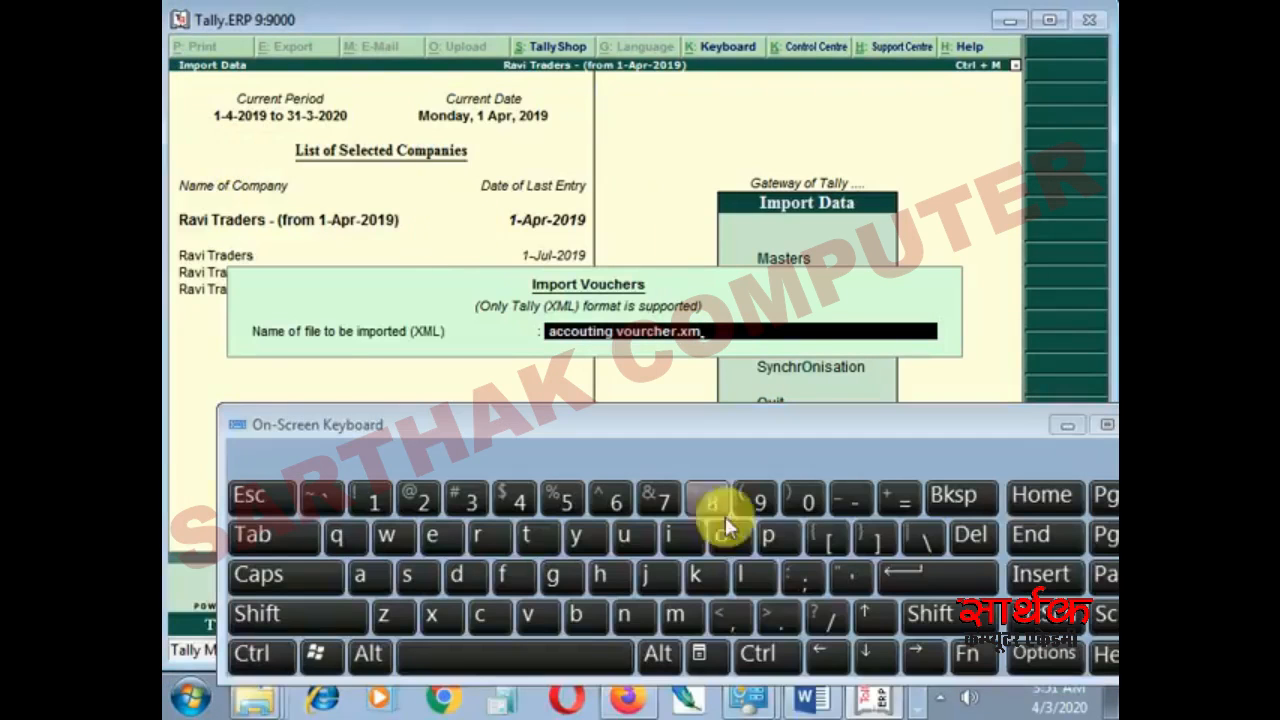
left_click(738, 579)
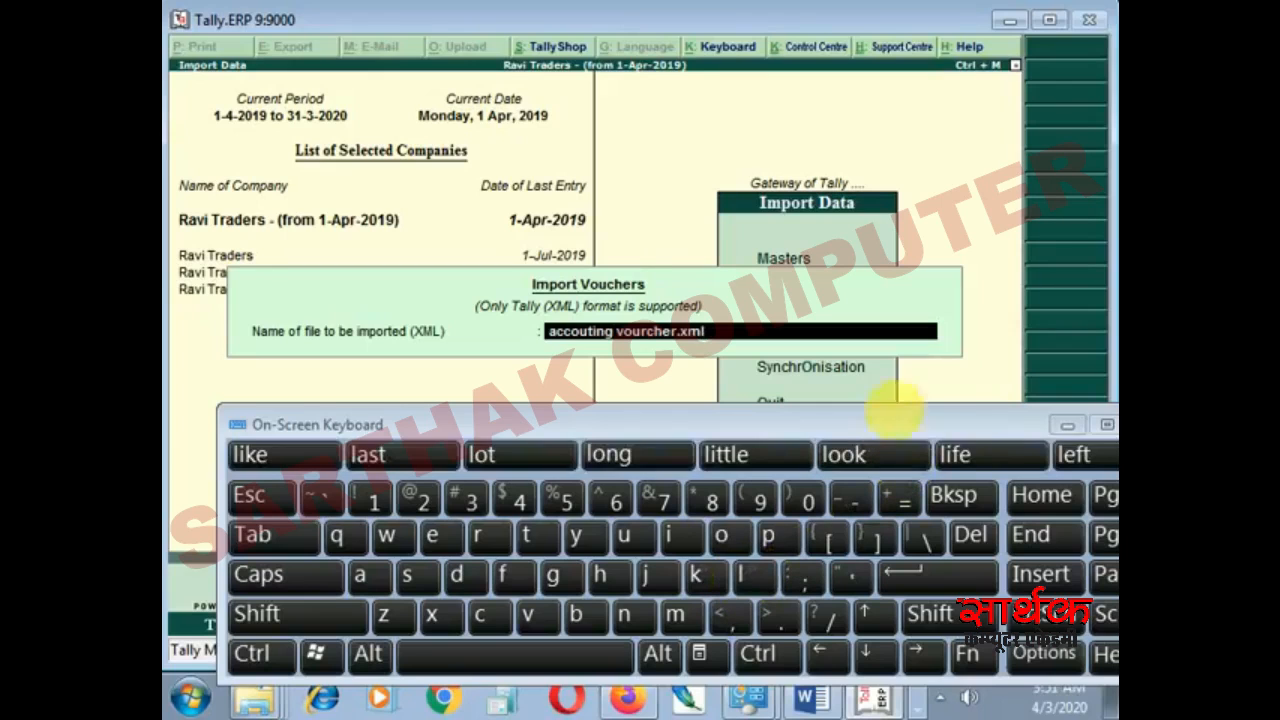
left_click(1062, 426)
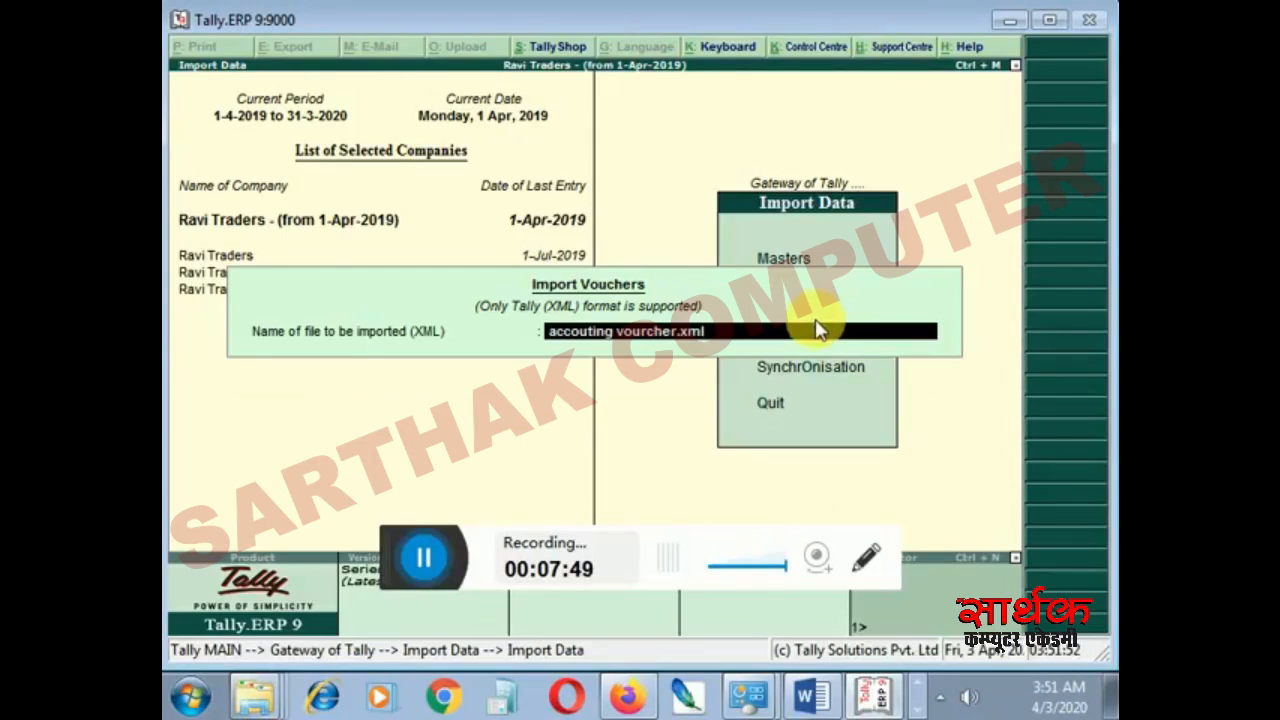
Try to import vouchers from the file "accouting vourcher.xml" and return to the Import Data options
key("Return")
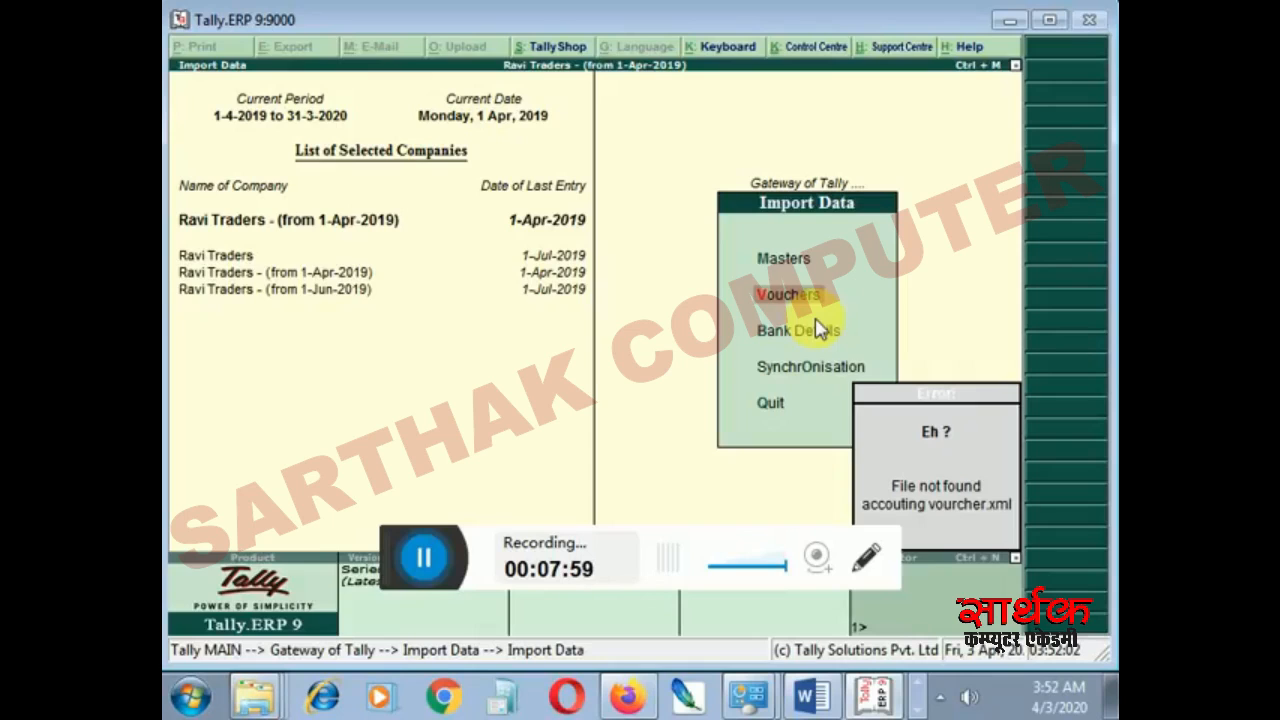
key("Escape")
key("Escape")
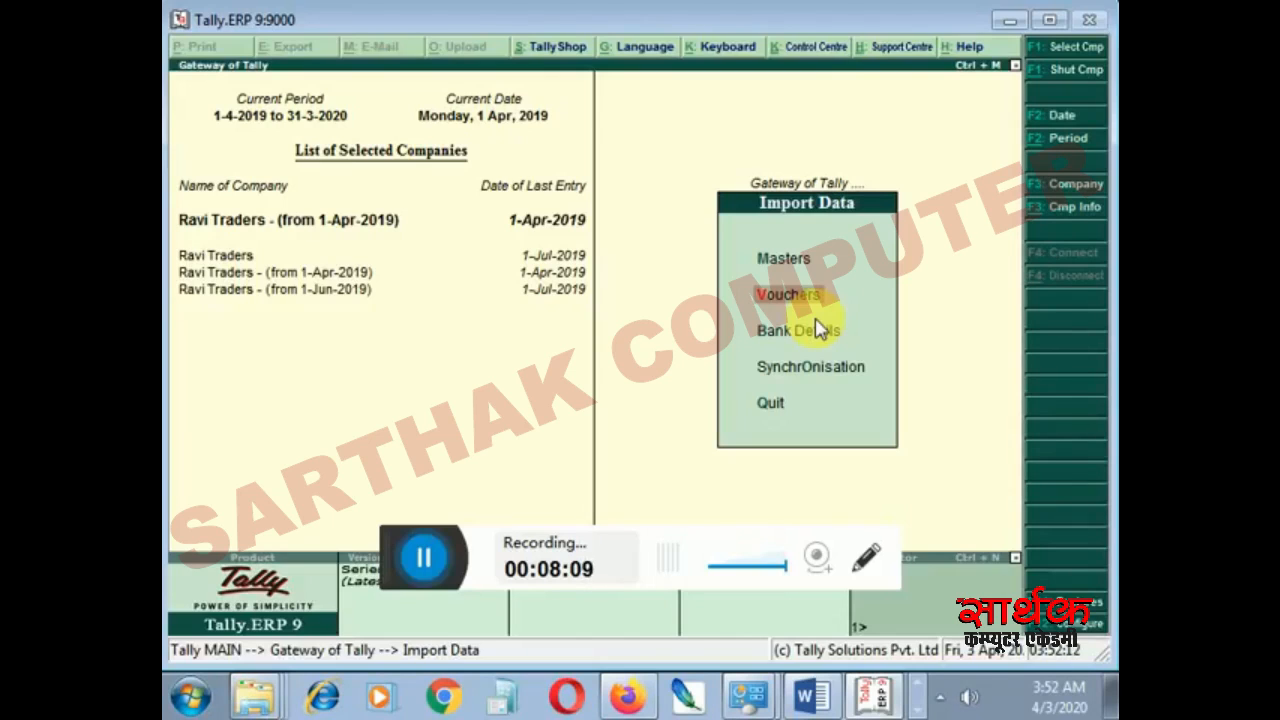
Recheck the name of the Accounting Voucher XML file in the Tally.ERP9 folder, minimize the folder window and switch back to Tally.ERP 9
left_click(886, 693)
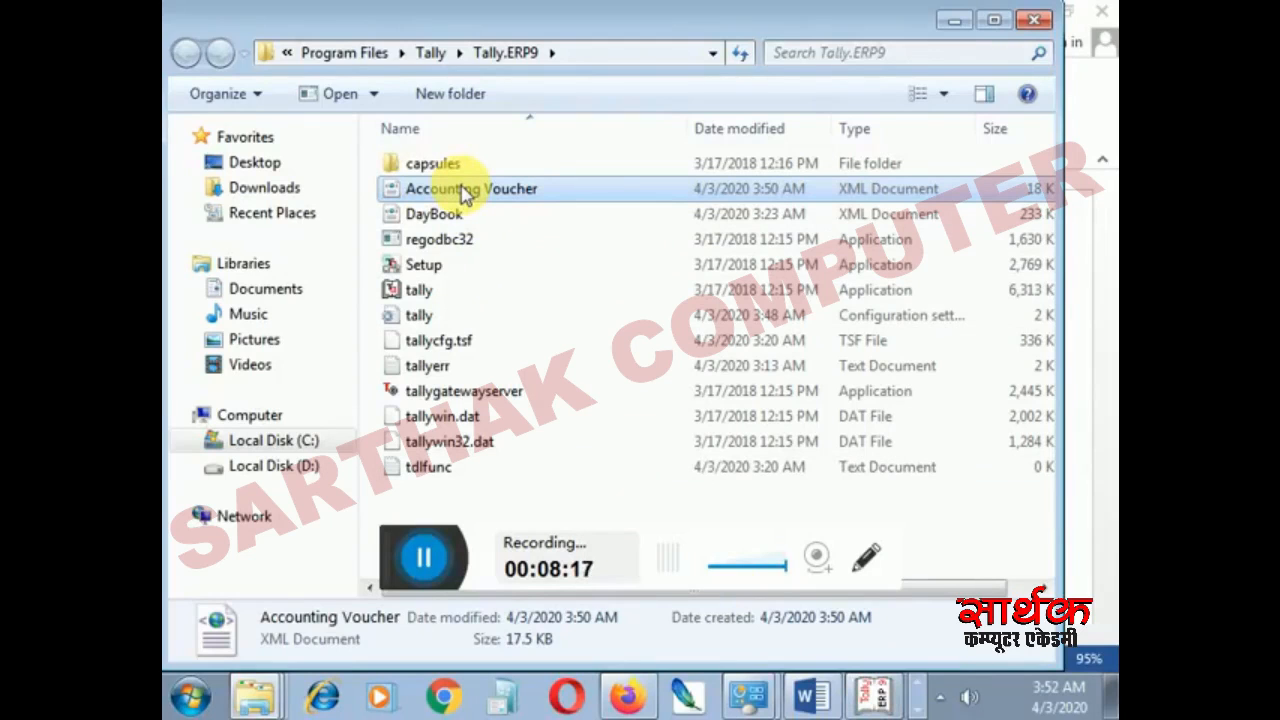
left_click(950, 20)
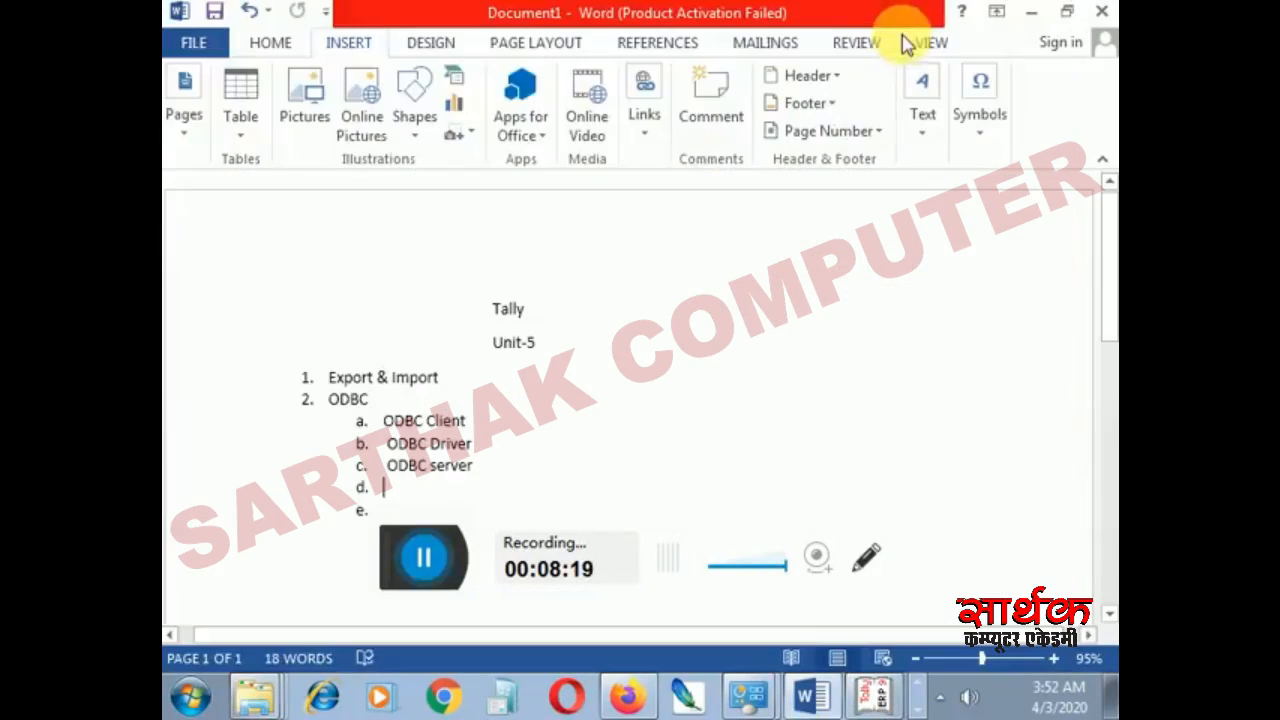
left_click(872, 697)
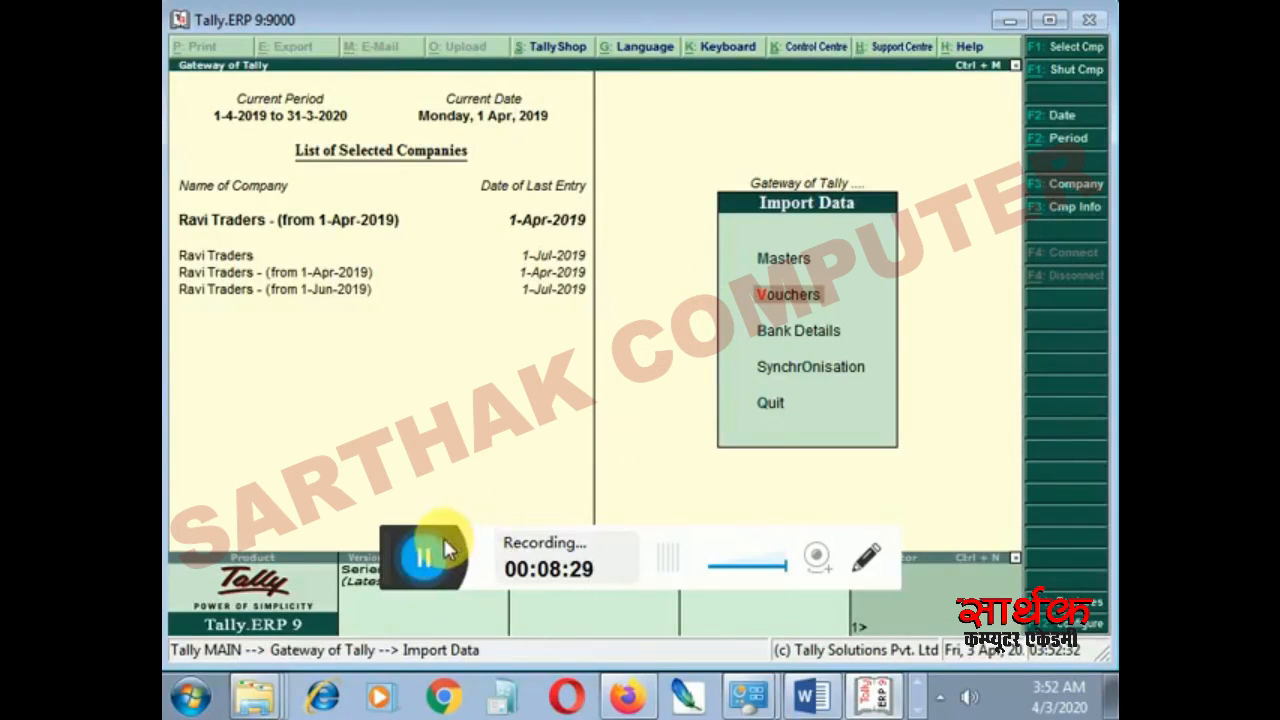
View the Bank Details import form for payee/employee accounts under Import Data, and return to the Gateway of Tally without importing
key("Escape")
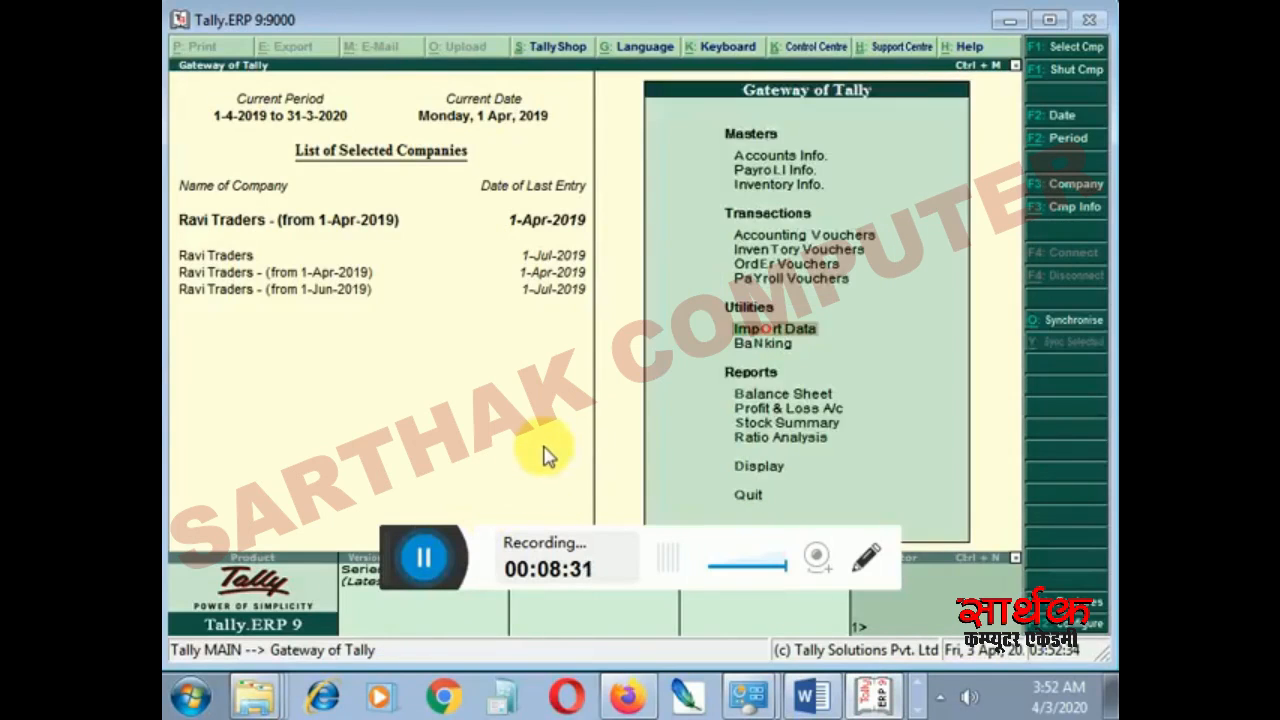
key("Return")
key("Down")
key("Up")
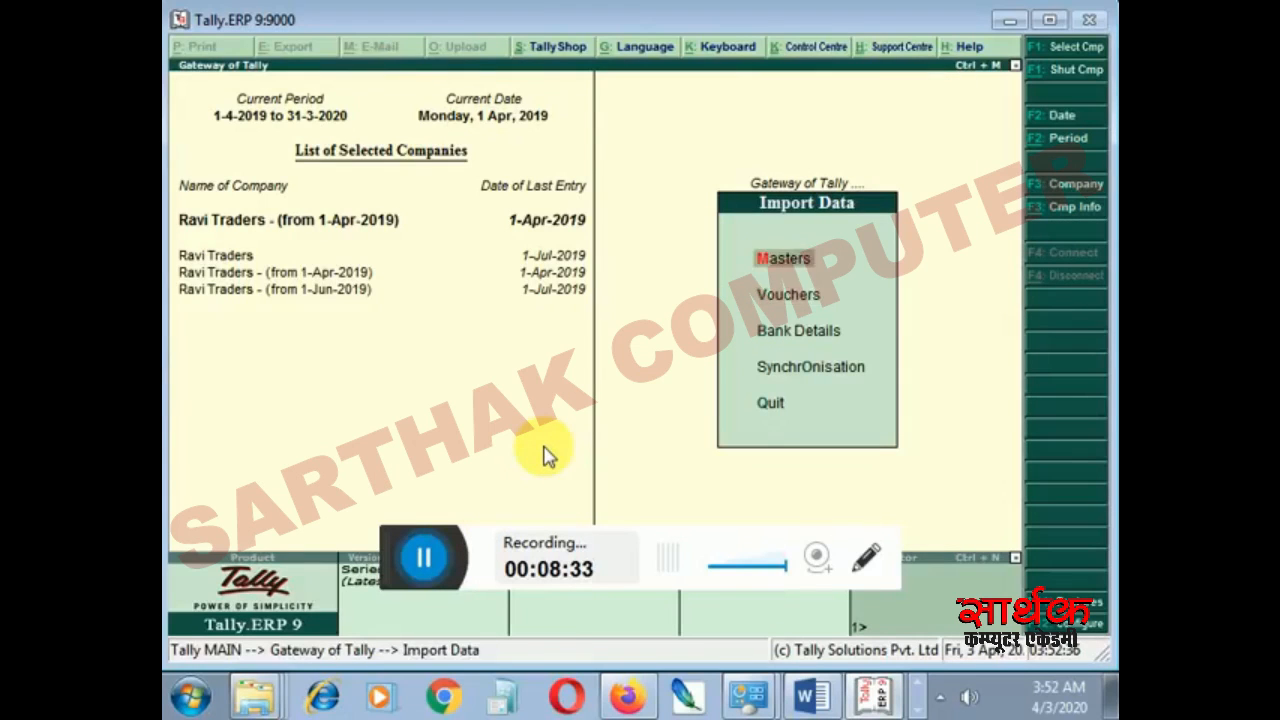
key("Down")
key("Down")
key("Return")
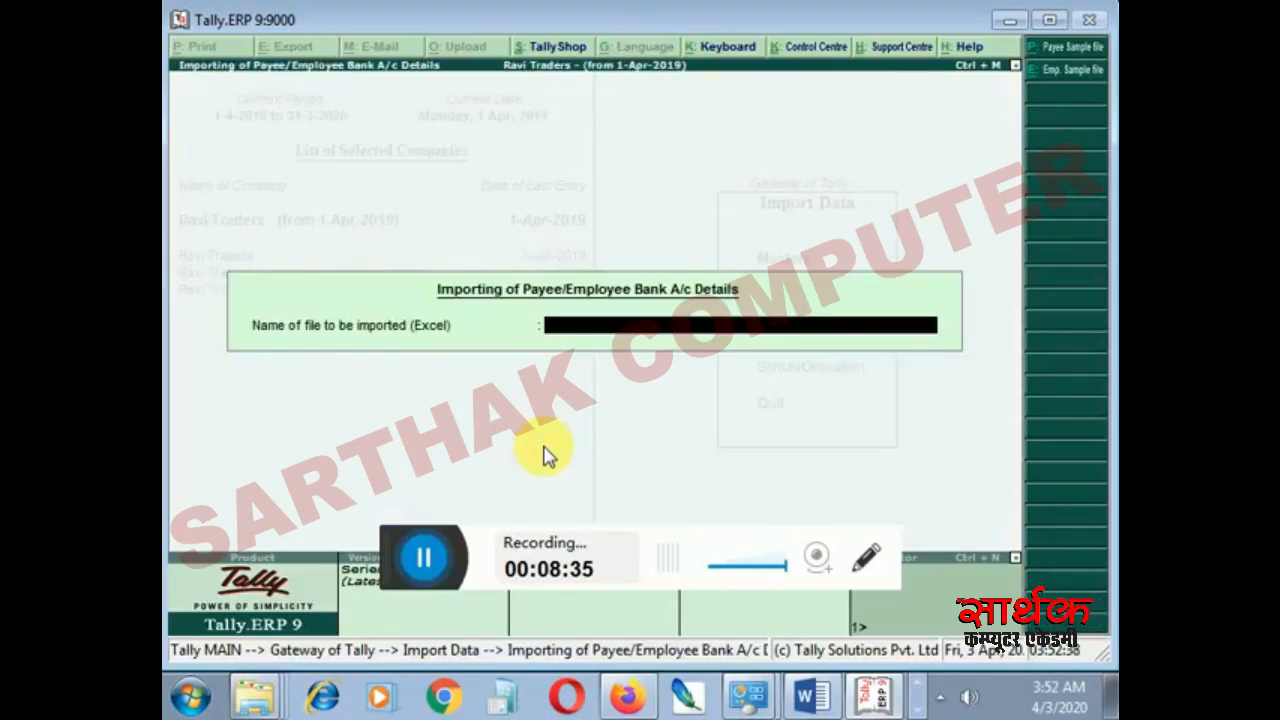
key("Escape")
key("Escape")
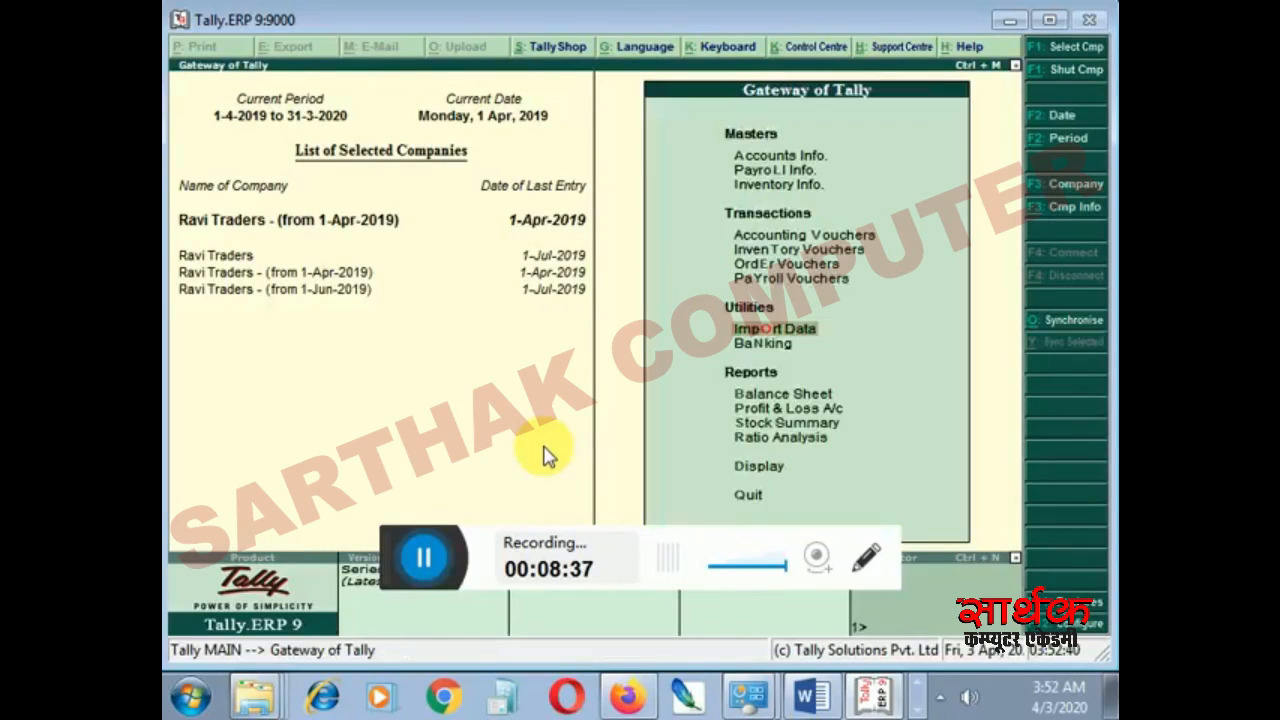